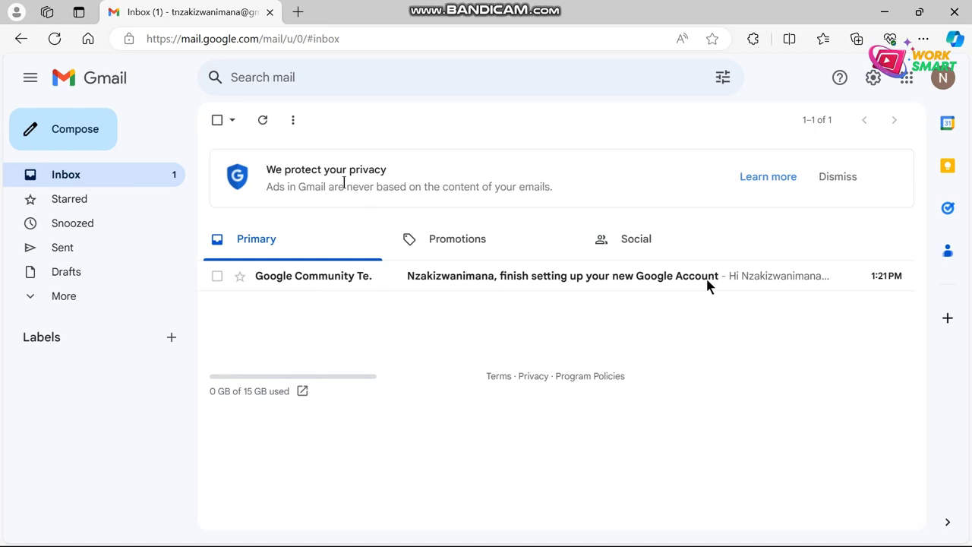
# Step: Load the YouTube website in a new browser tab
pyautogui.click(300, 13)
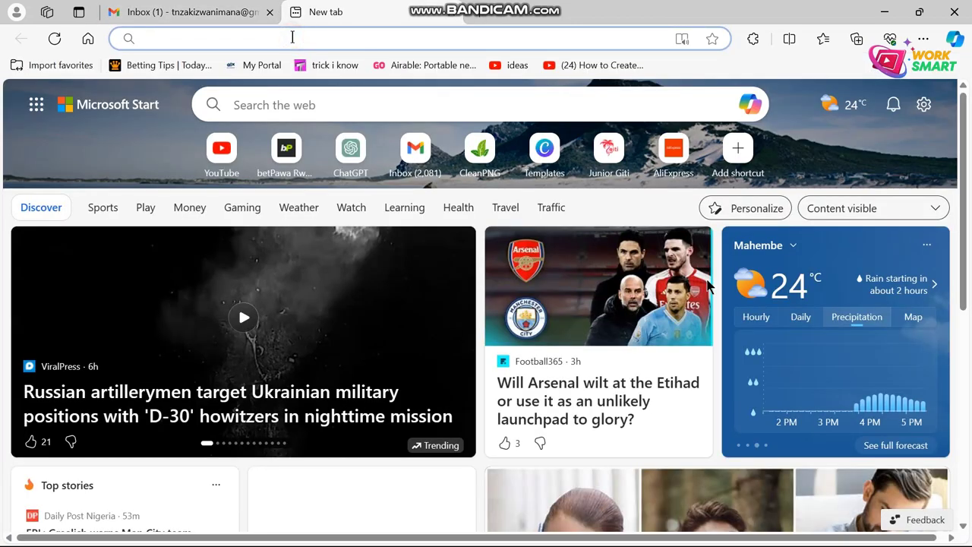
pyautogui.write('youtube.com')
pyautogui.press('Return')
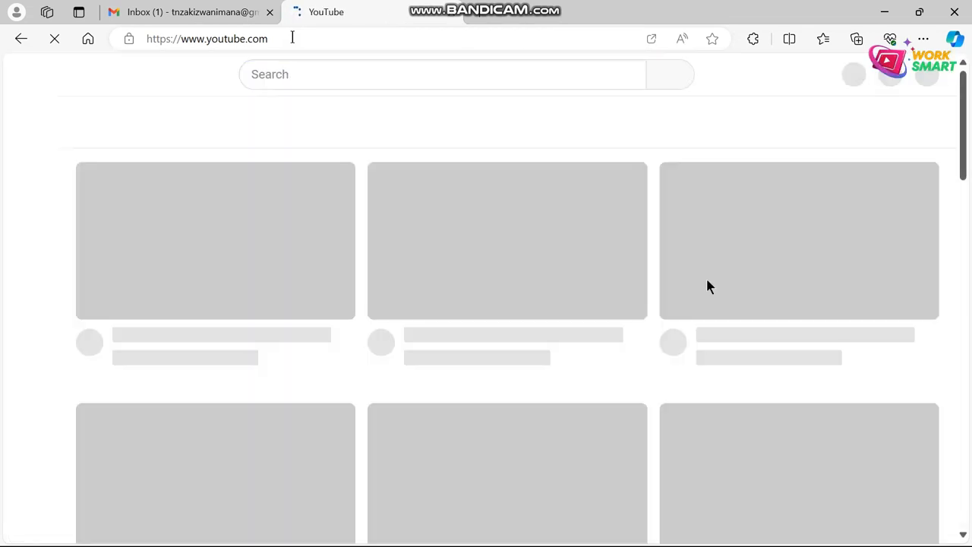
# Step: Search YouTube for 'hello' and browse the results
pyautogui.click(301, 75)
pyautogui.write('hello')
pyautogui.press('Return')
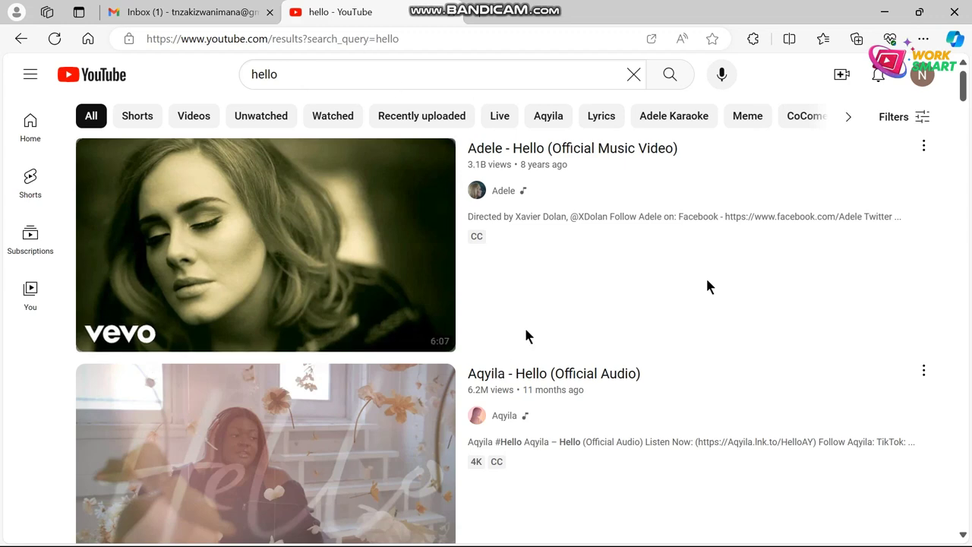
pyautogui.scroll(-4, 525, 337)
pyautogui.scroll(4, 527, 337)
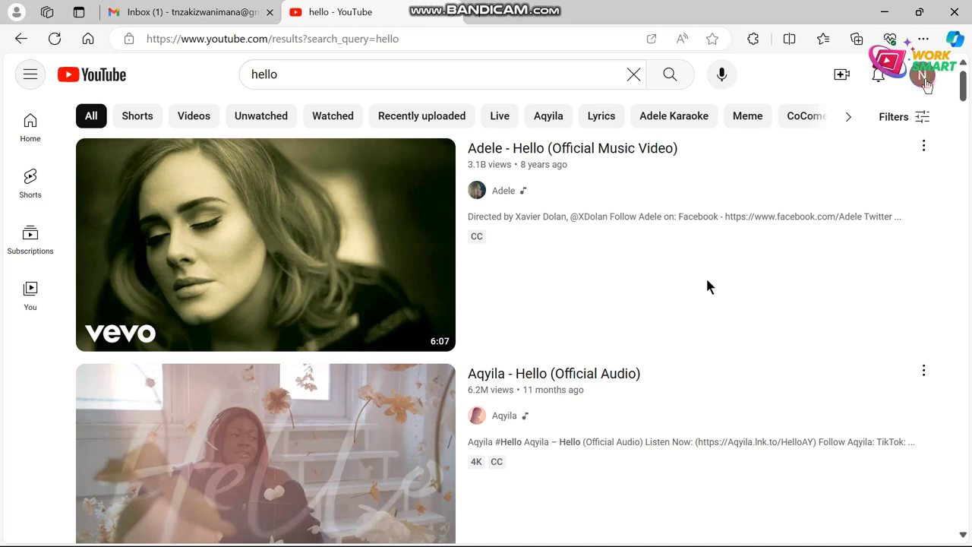
# Step: Start creating a channel from the account menu and review the suggested channel name
pyautogui.click(923, 76)
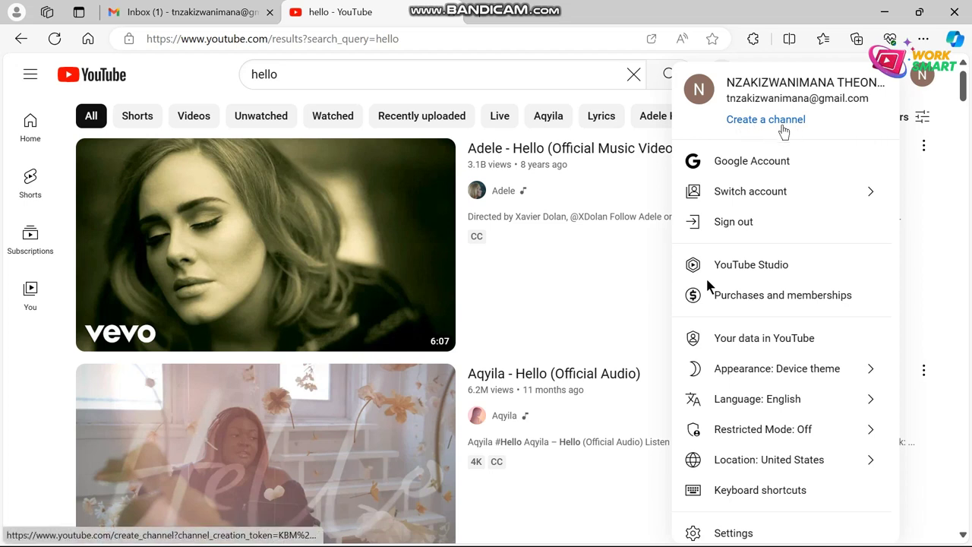
pyautogui.click(788, 121)
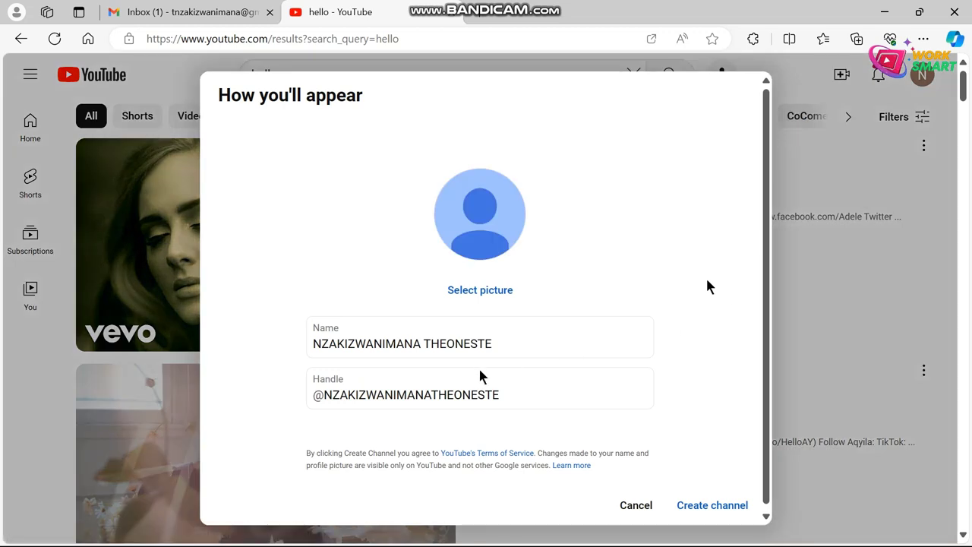
pyautogui.scroll(-1, 423, 365)
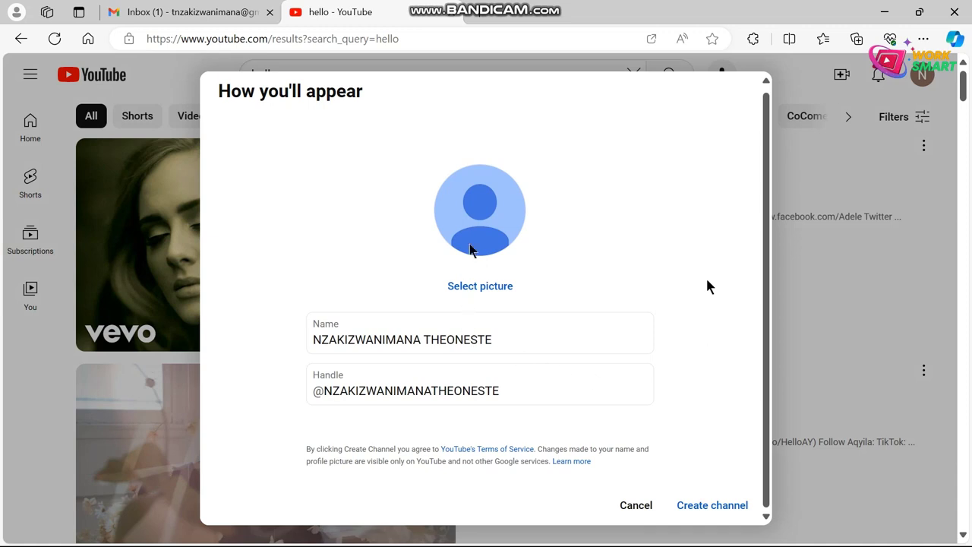
pyautogui.click(494, 340)
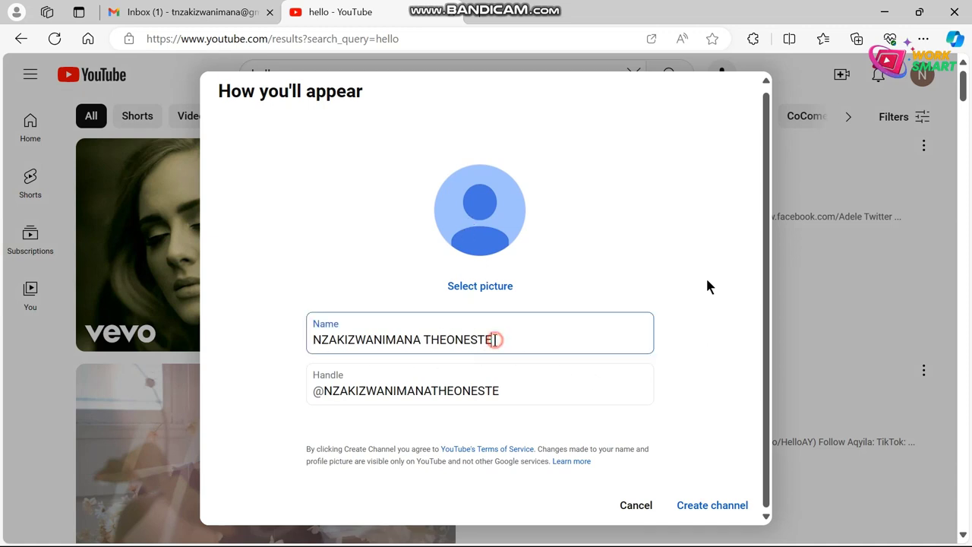
pyautogui.click(621, 278)
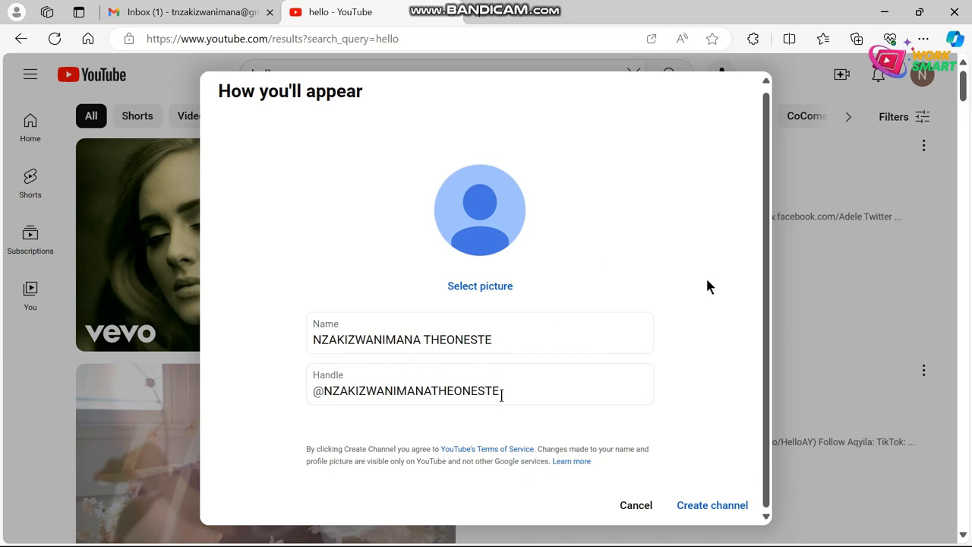
pyautogui.click(501, 341)
pyautogui.click(655, 258)
# Step: Review the suggested handle and create the channel with it unchanged
pyautogui.click(512, 392)
pyautogui.press('Right')
pyautogui.press('Right')
pyautogui.press('Right')
pyautogui.press('Right')
pyautogui.press('Right')
pyautogui.press('Right')
pyautogui.press('Right')
pyautogui.press('Right')
pyautogui.press('Right')
pyautogui.press('Right')
pyautogui.press('Right')
pyautogui.press('Right')
pyautogui.press('Right')
pyautogui.press('Right')
pyautogui.press('Right')
pyautogui.press('Right')
pyautogui.press('Right')
pyautogui.press('Right')
pyautogui.press('Right')
pyautogui.press('Right')
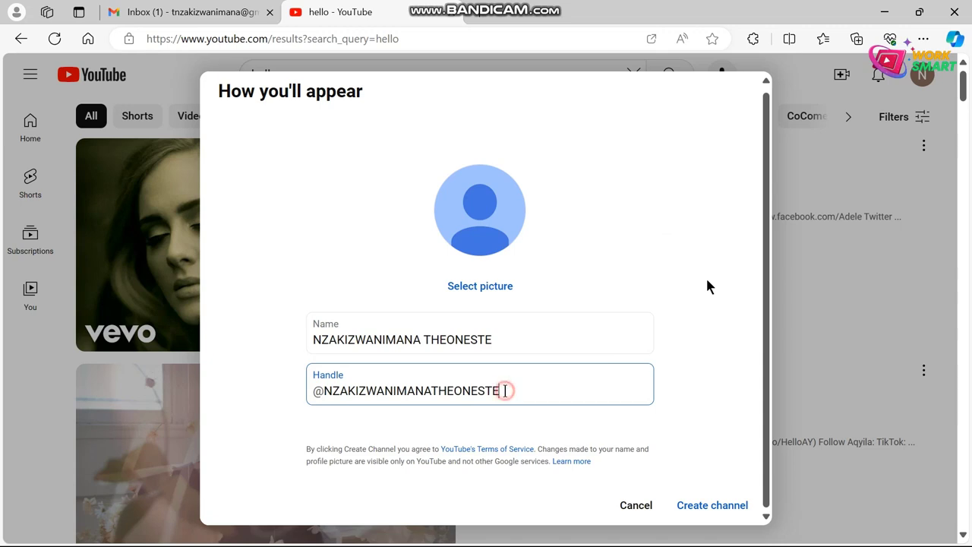
pyautogui.moveTo(506, 391); pyautogui.dragTo(325, 392)
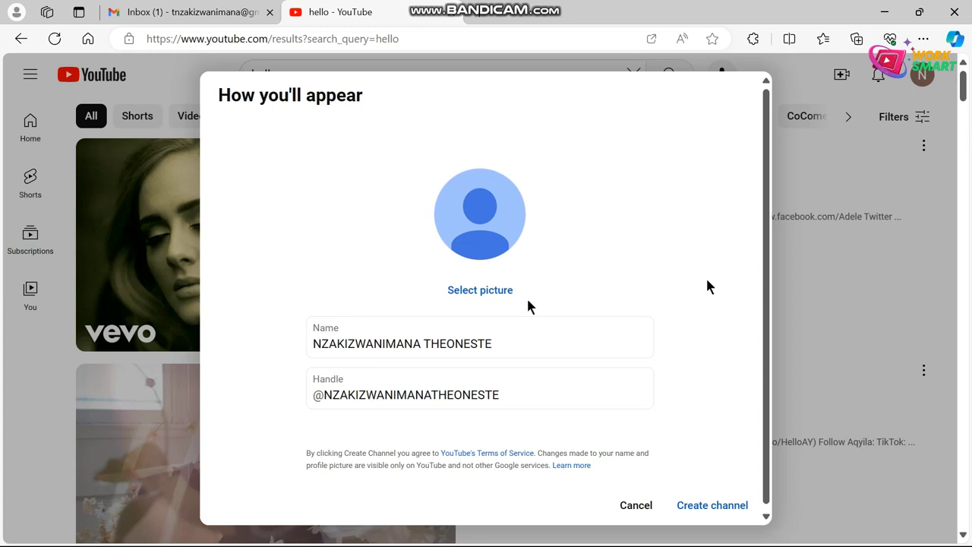
pyautogui.click(512, 393)
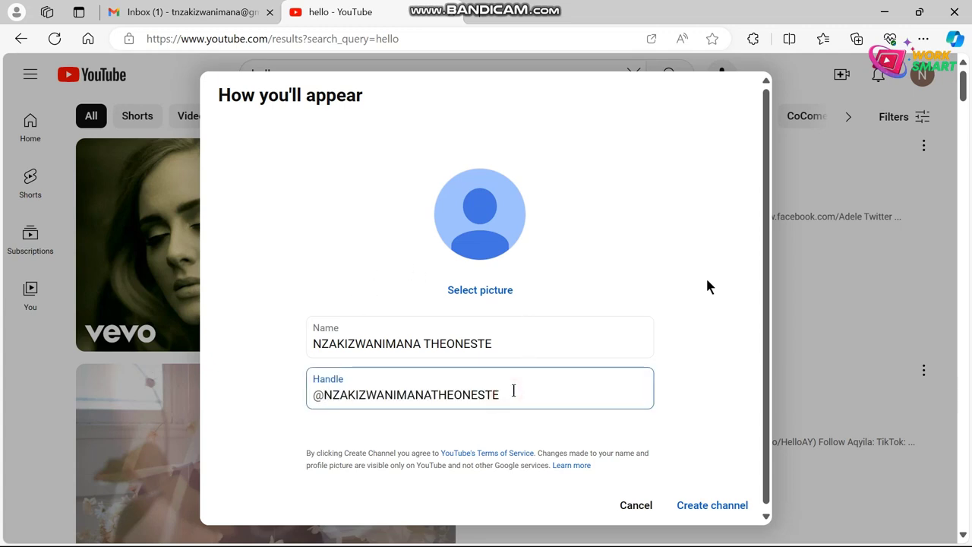
pyautogui.moveTo(504, 394); pyautogui.dragTo(324, 394)
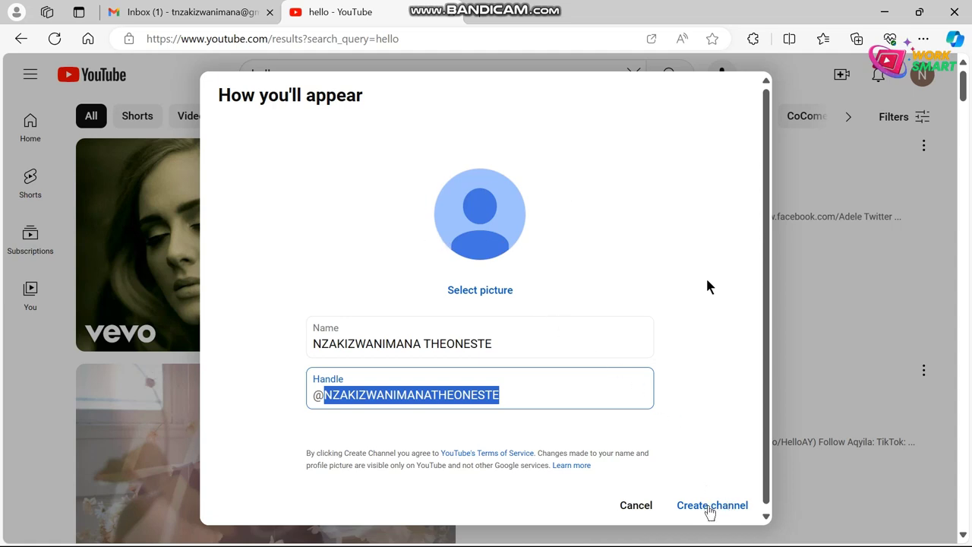
pyautogui.click(709, 510)
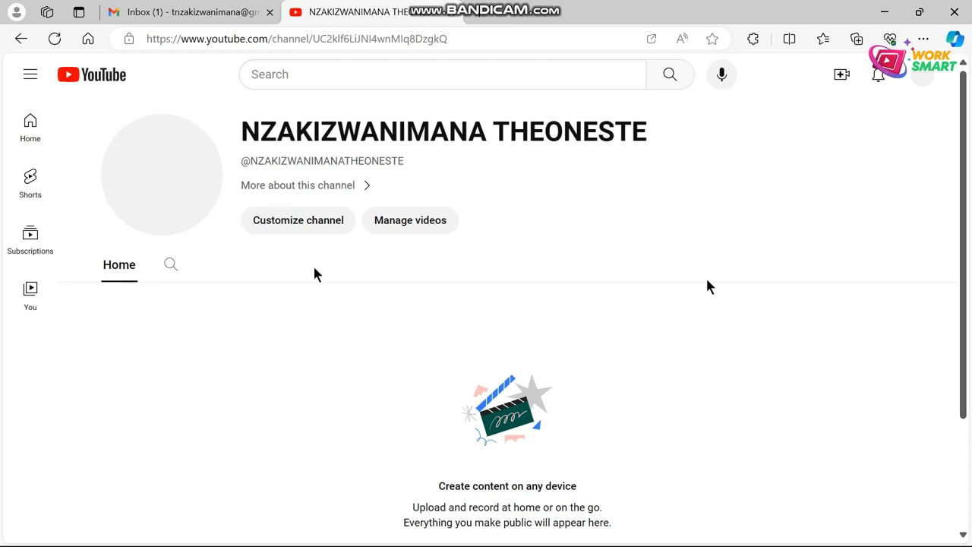
# Step: Open channel customization, dismiss the welcome and dark theme notices, and go to Branding
pyautogui.click(291, 226)
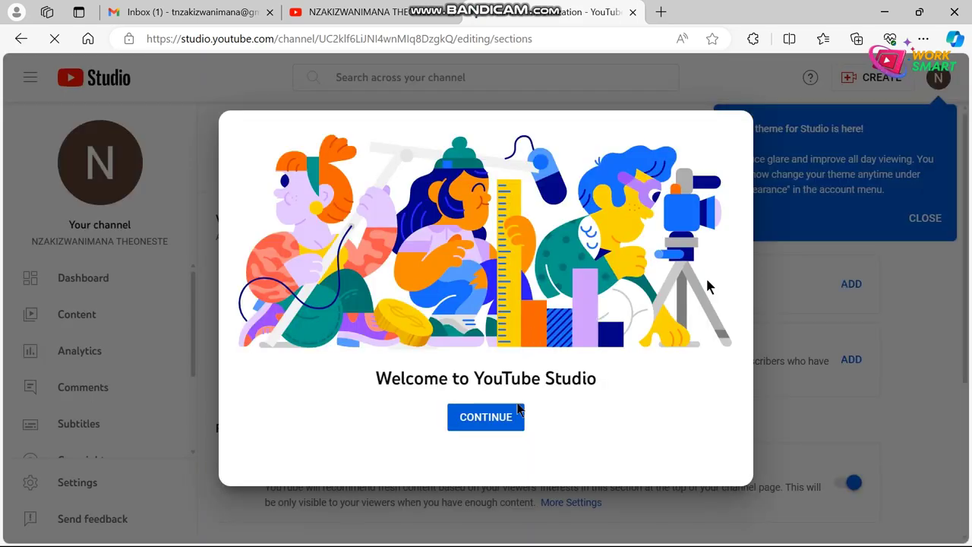
pyautogui.click(477, 418)
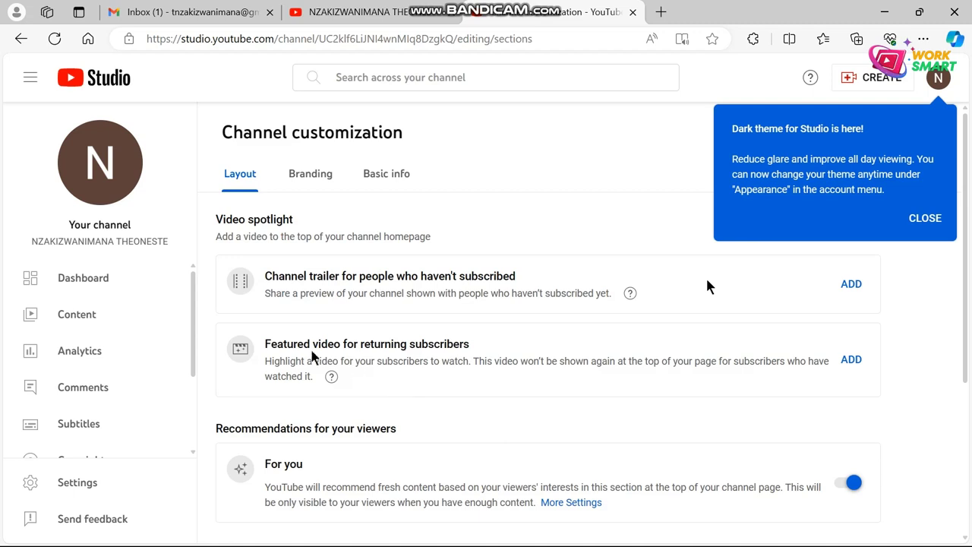
pyautogui.click(921, 215)
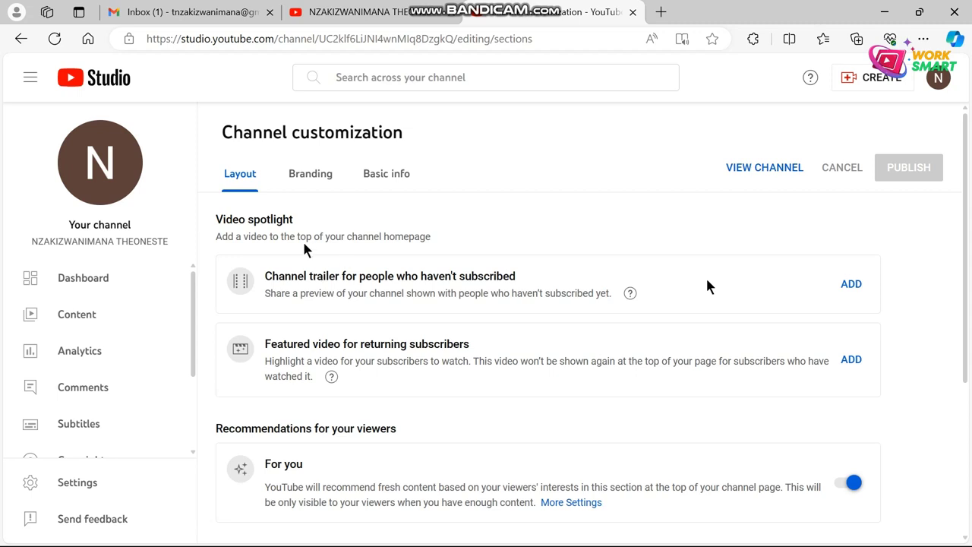
pyautogui.click(308, 184)
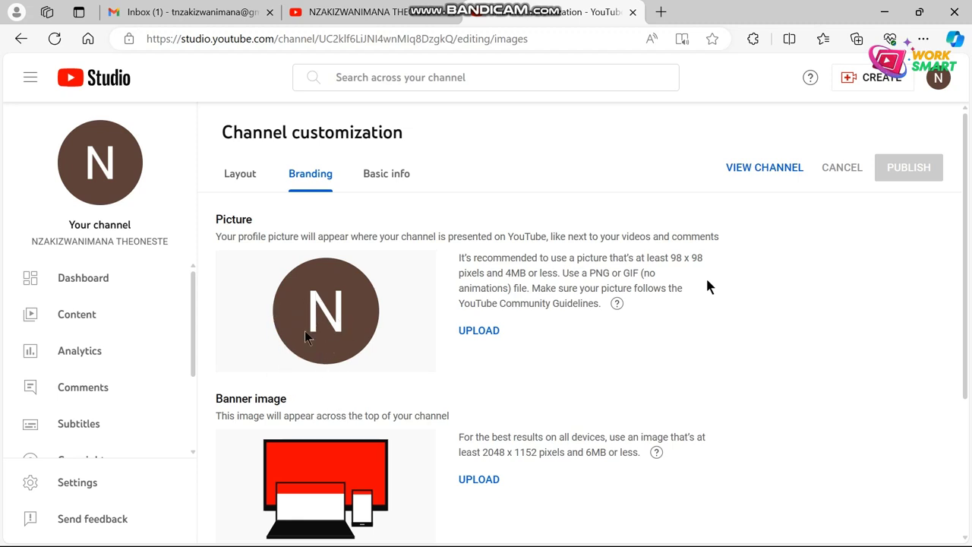
# Step: Scroll through the Picture, Banner image and Video watermark settings
pyautogui.scroll(-3, 307, 338)
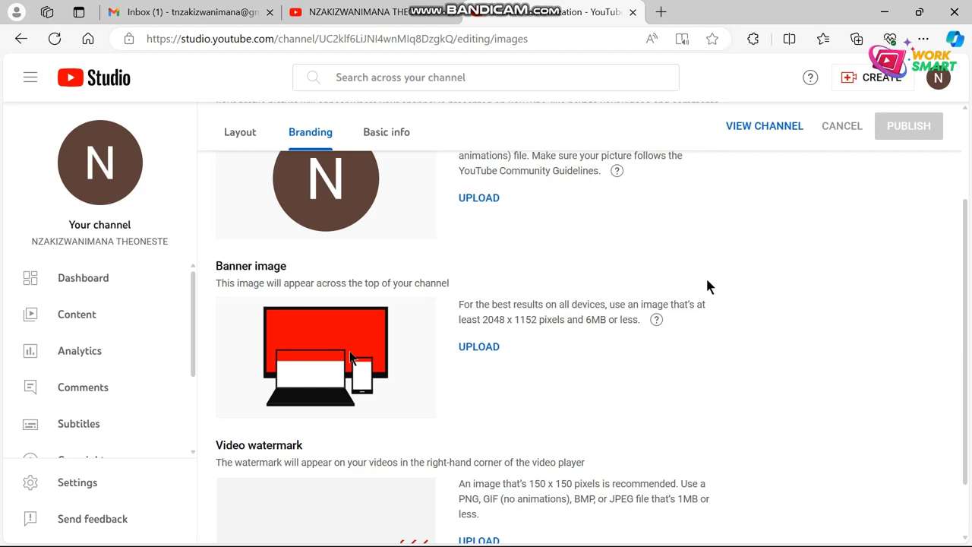
pyautogui.scroll(-1, 350, 357)
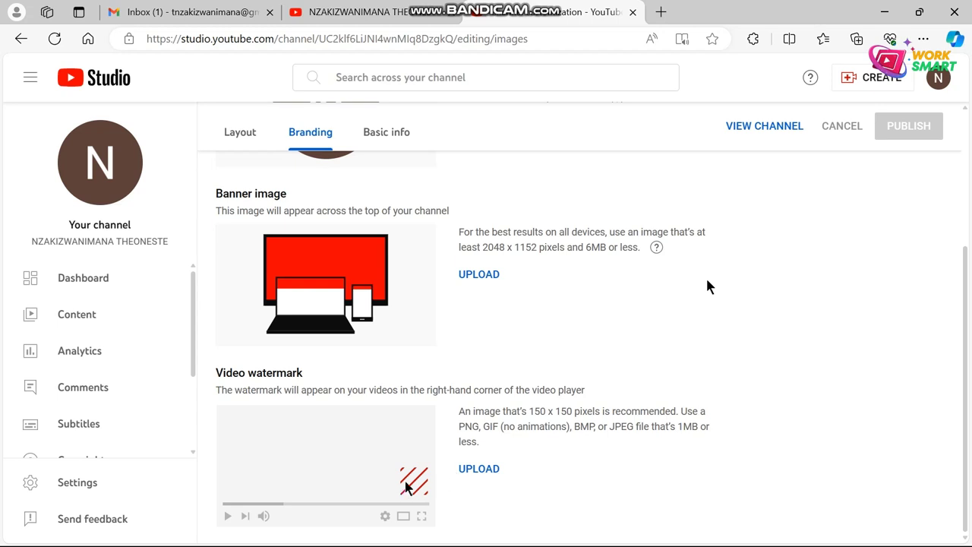
pyautogui.scroll(3, 405, 486)
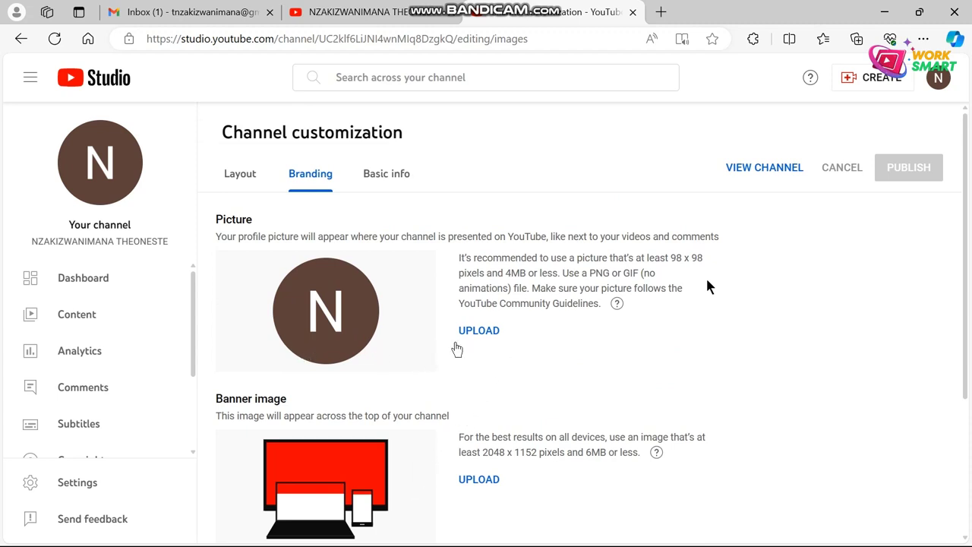
# Step: Upload the donut logo from Downloads and confirm its circular crop as profile picture
pyautogui.click(479, 332)
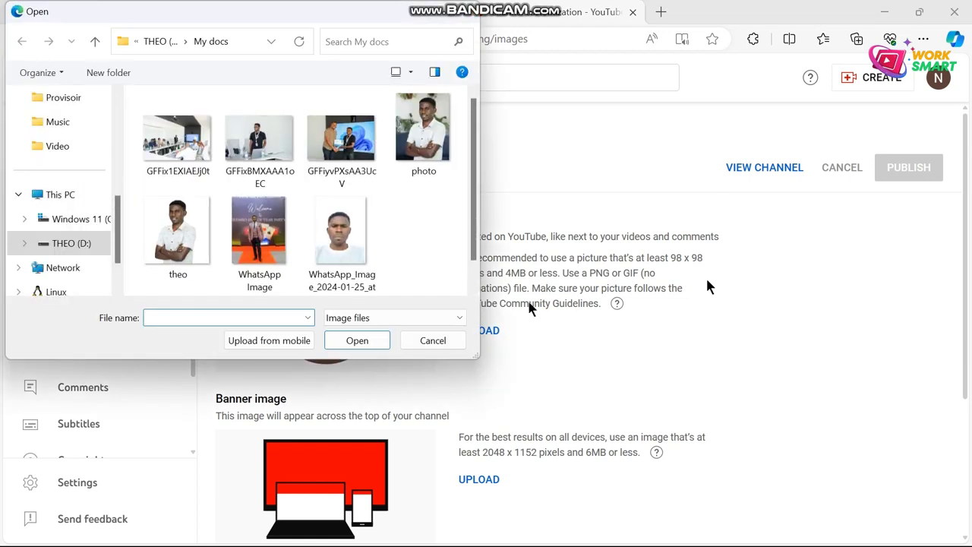
pyautogui.scroll(5, 61, 222)
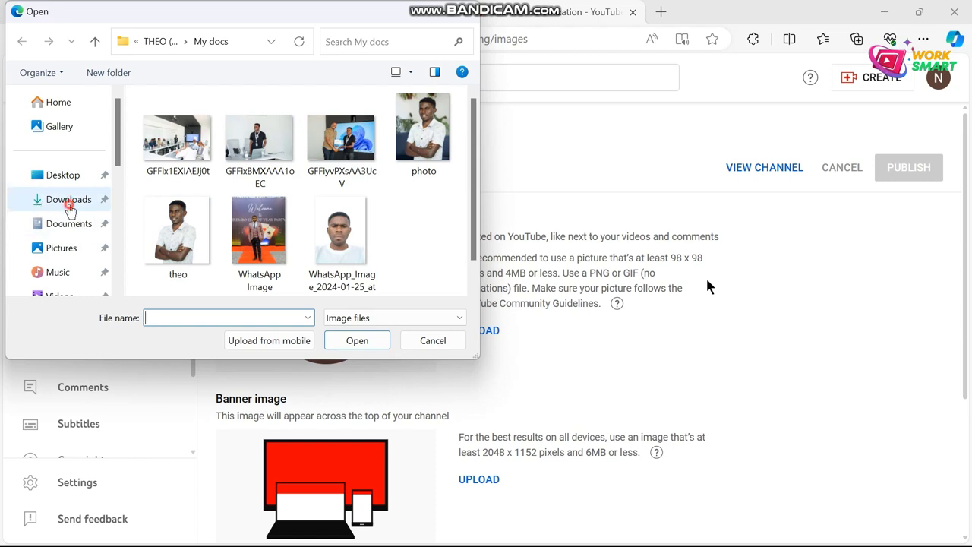
pyautogui.click(72, 203)
pyautogui.scroll(-5, 228, 190)
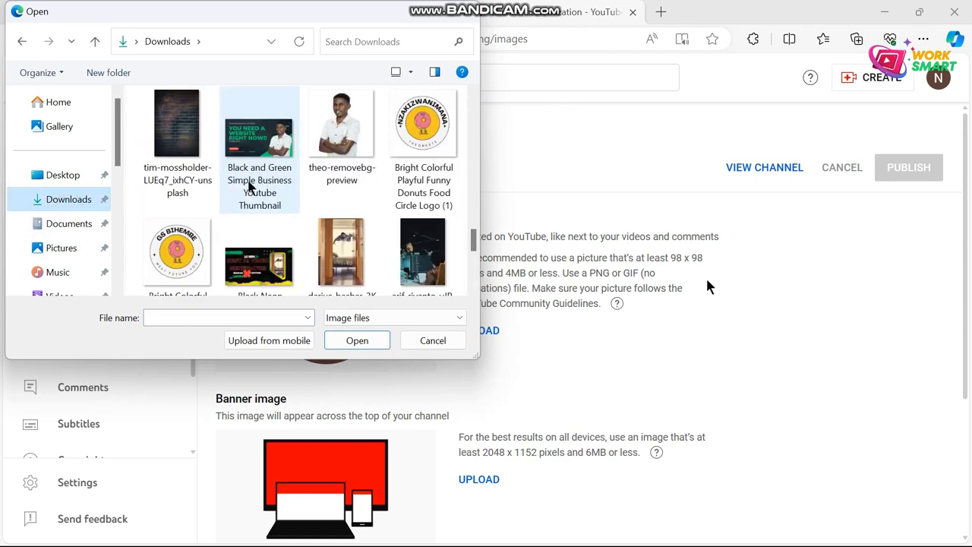
pyautogui.doubleClick(429, 123)
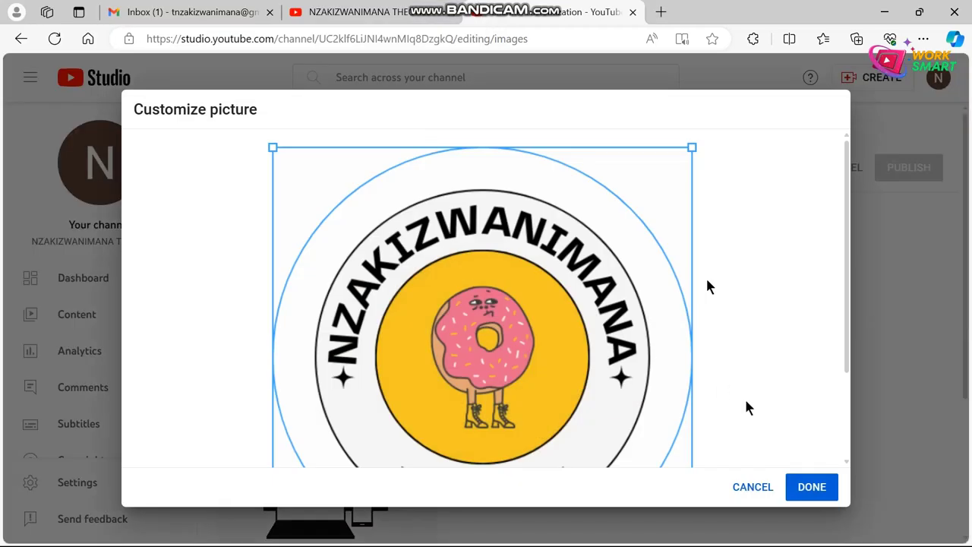
pyautogui.scroll(-3, 486, 256)
pyautogui.scroll(3, 581, 367)
pyautogui.scroll(-3, 708, 286)
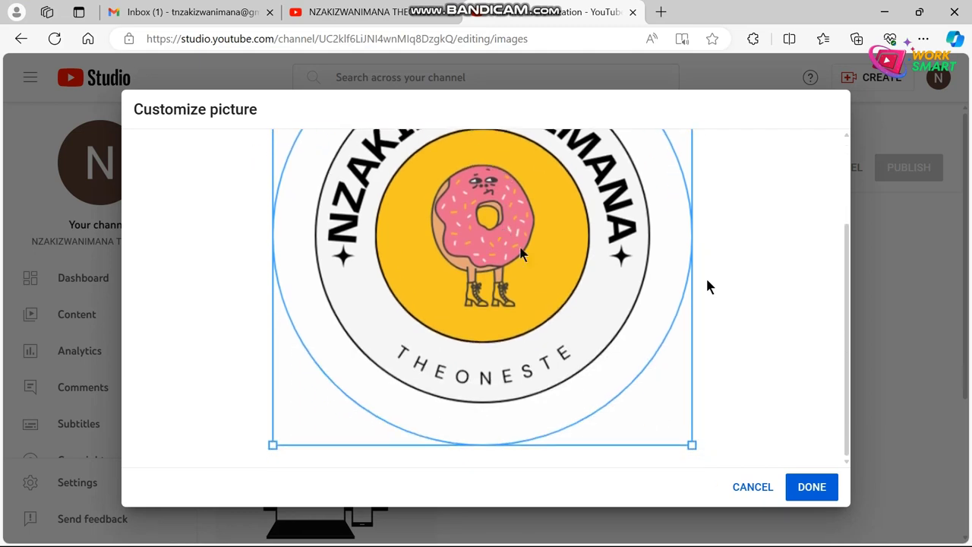
pyautogui.scroll(3, 430, 280)
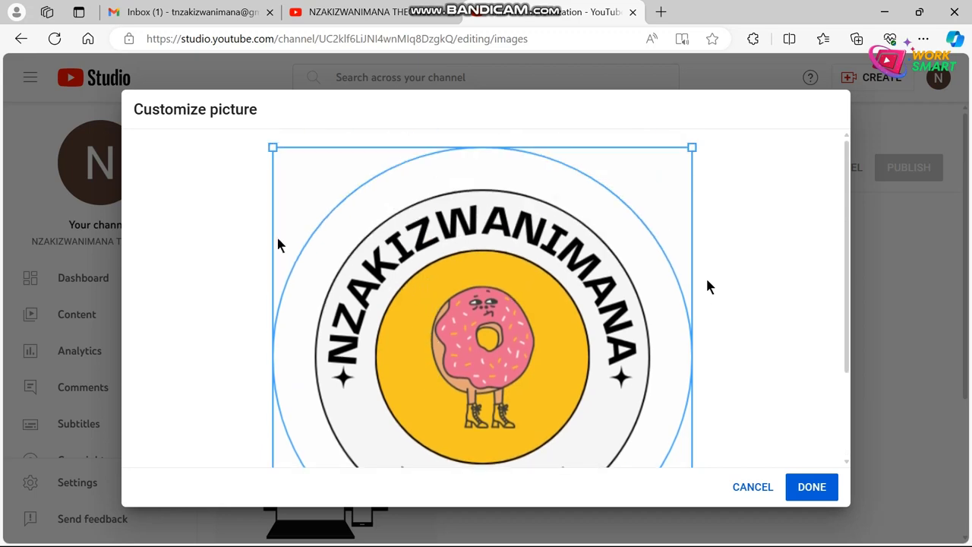
pyautogui.click(813, 487)
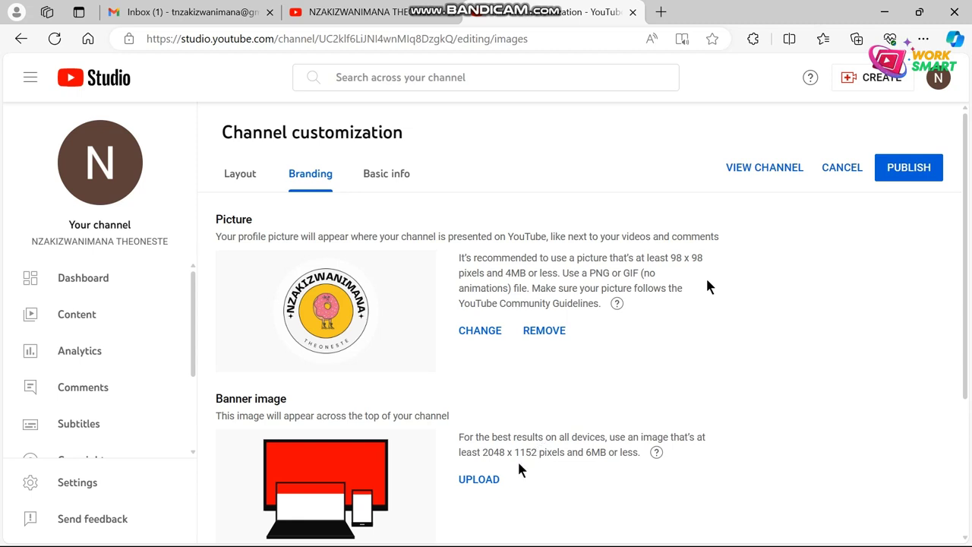
# Step: Upload the Work Smart image from Downloads and confirm its banner crop
pyautogui.click(475, 479)
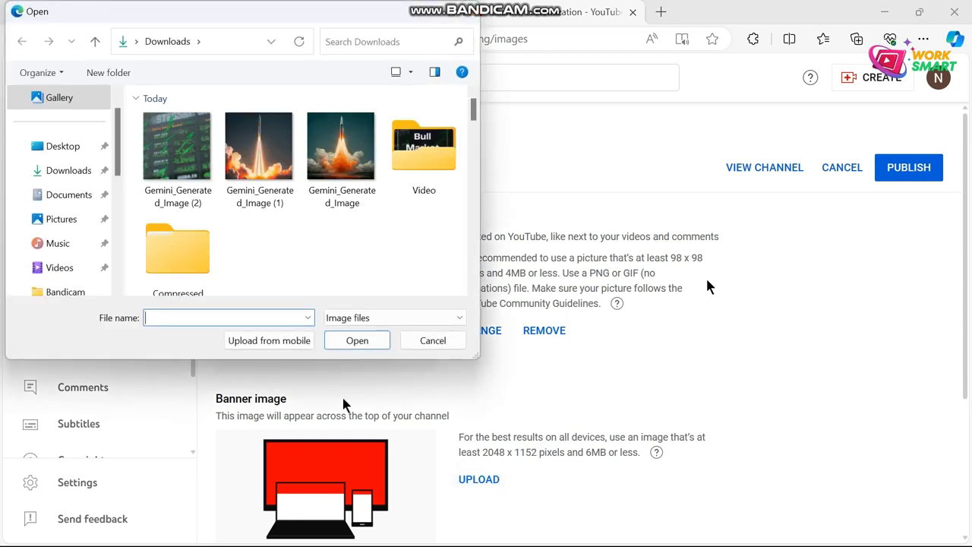
pyautogui.scroll(-5, 240, 182)
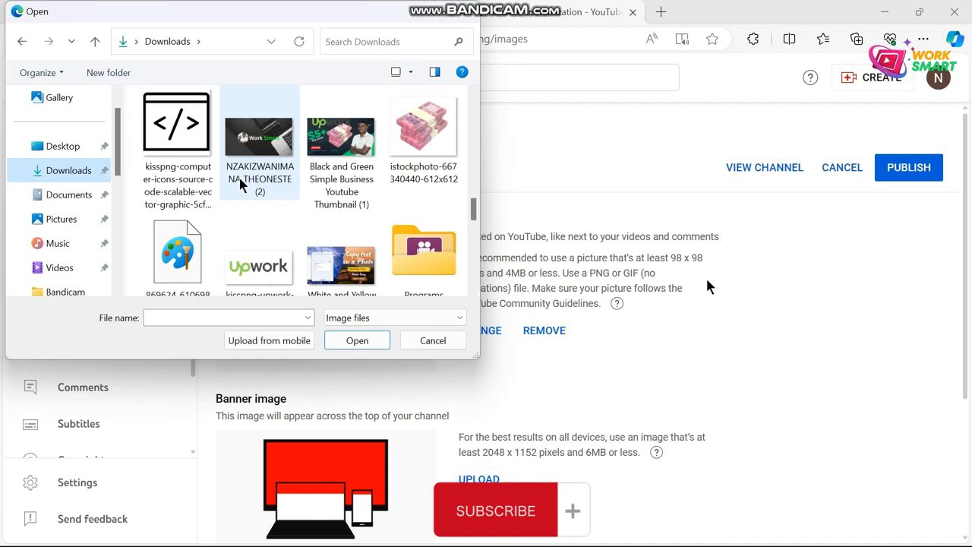
pyautogui.doubleClick(247, 148)
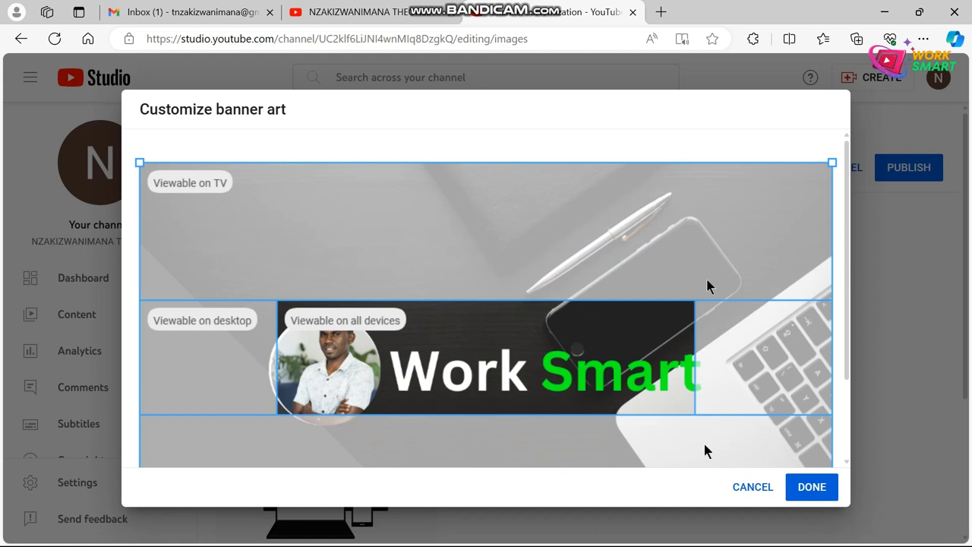
pyautogui.click(817, 494)
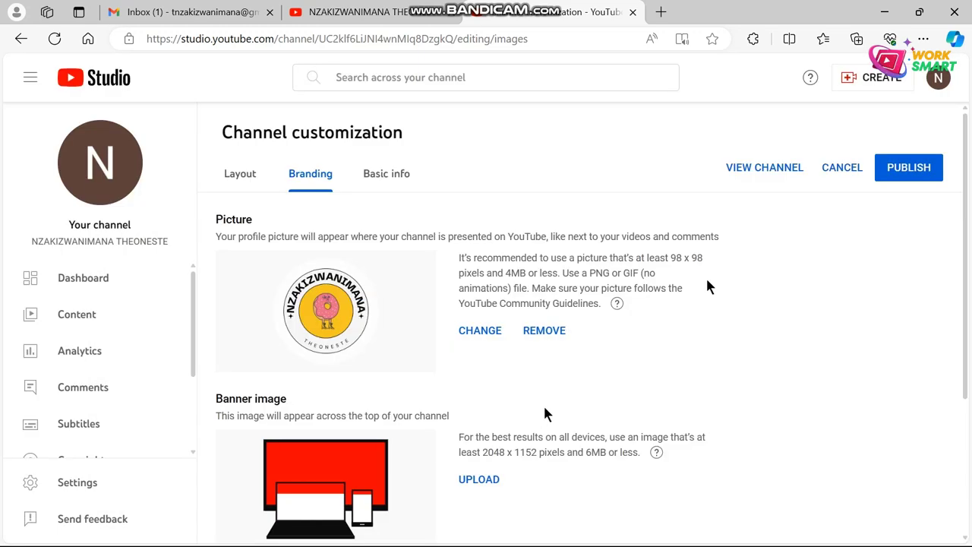
# Step: Upload the Work Smart logo file as the video watermark image
pyautogui.scroll(-2, 544, 412)
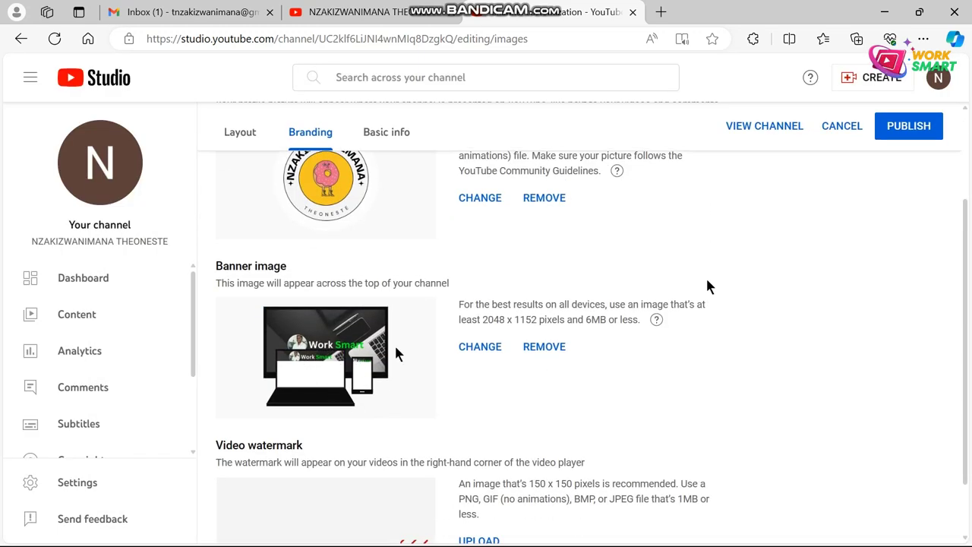
pyautogui.scroll(-1, 430, 411)
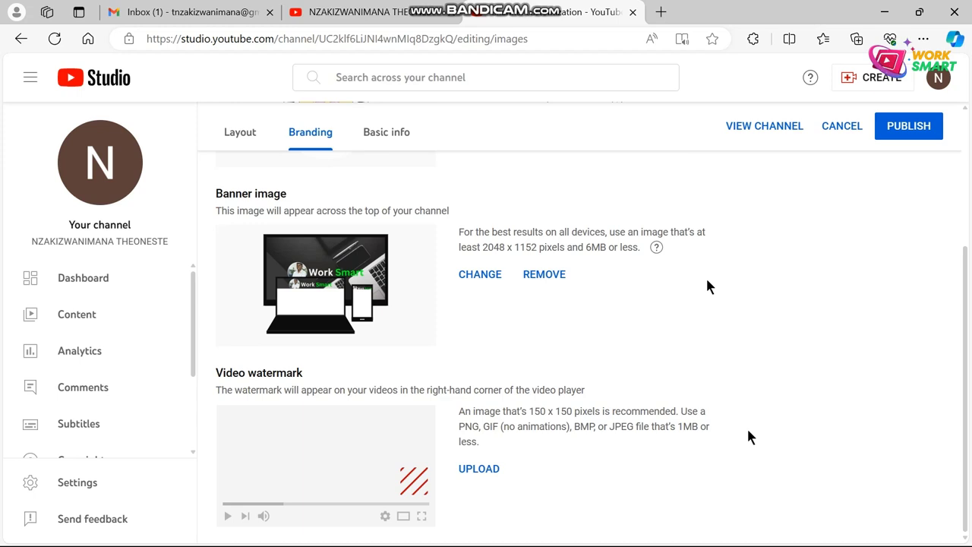
pyautogui.click(469, 471)
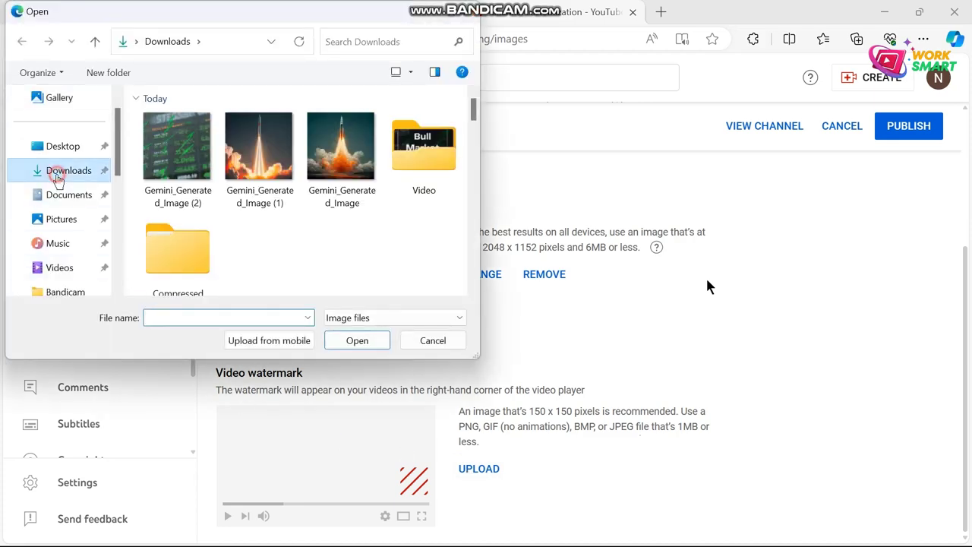
pyautogui.scroll(-5, 408, 224)
pyautogui.doubleClick(421, 214)
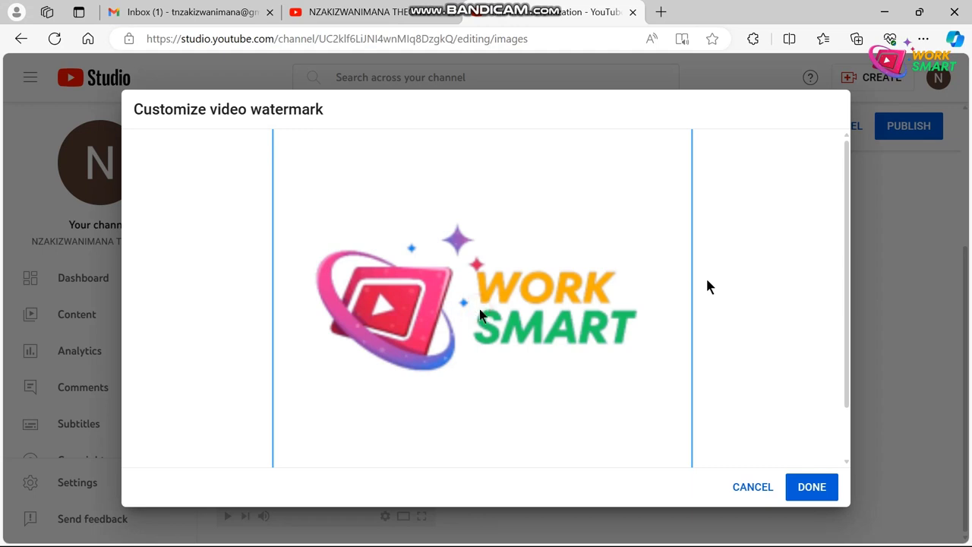
# Step: Crop the watermark to a square around the logo and confirm
pyautogui.scroll(-1, 491, 256)
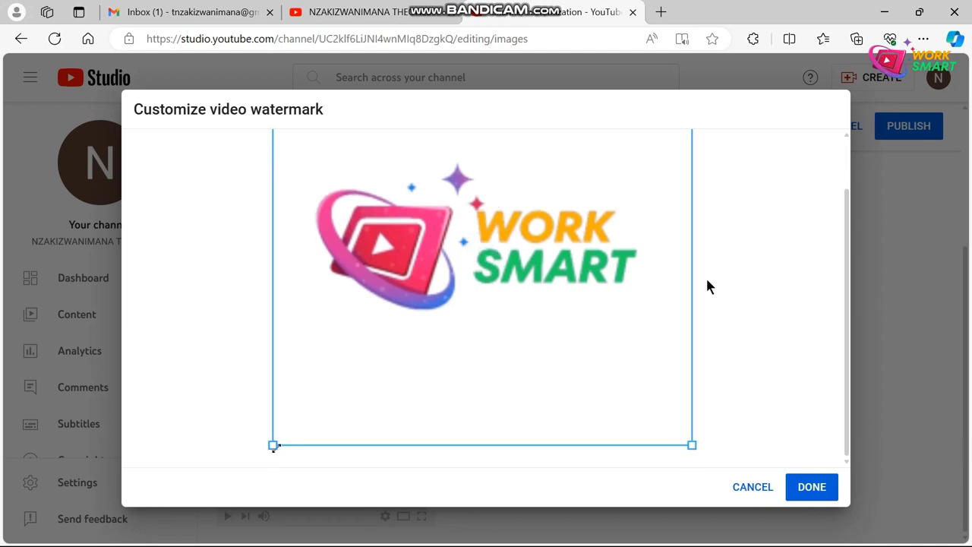
pyautogui.moveTo(273, 445); pyautogui.dragTo(315, 357)
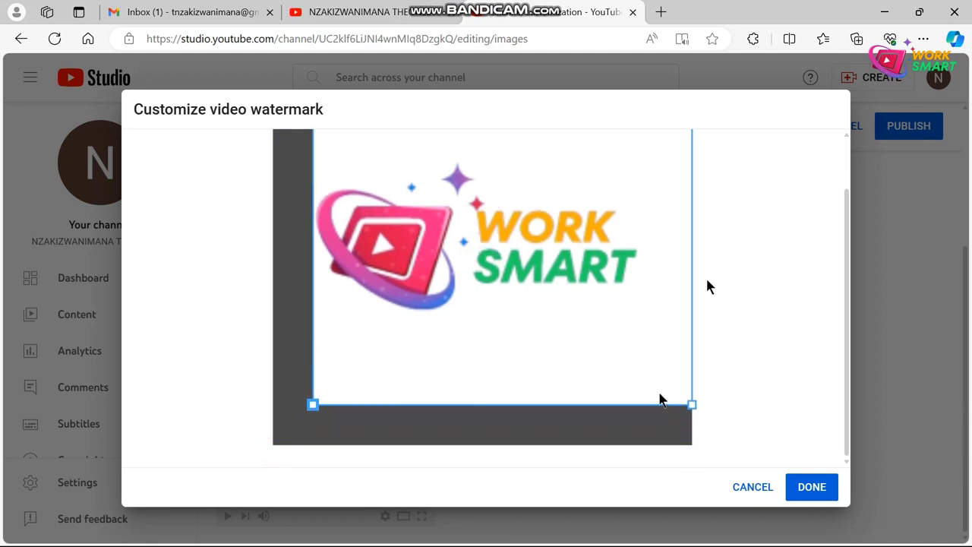
pyautogui.moveTo(692, 405); pyautogui.dragTo(625, 350)
pyautogui.scroll(1, 626, 355)
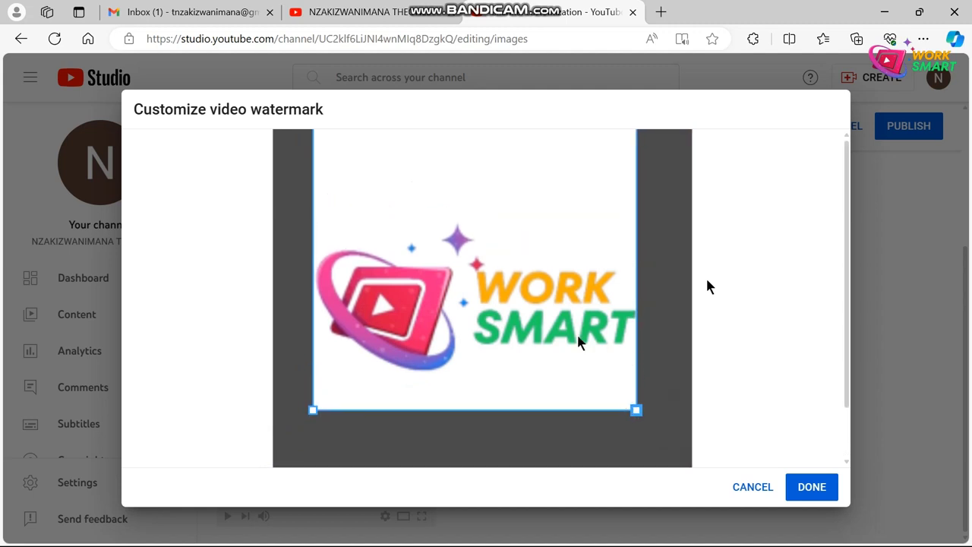
pyautogui.moveTo(431, 190); pyautogui.dragTo(434, 237)
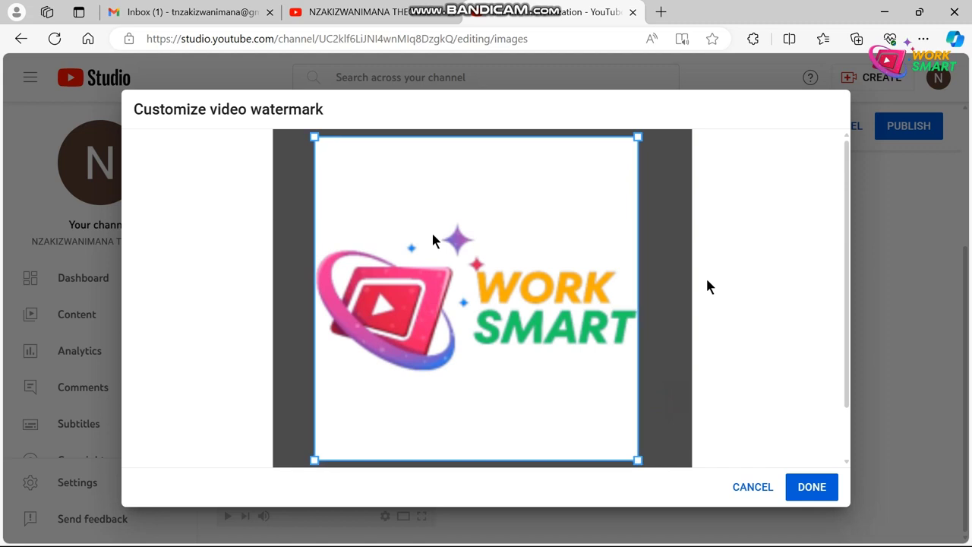
pyautogui.moveTo(314, 136); pyautogui.dragTo(312, 135)
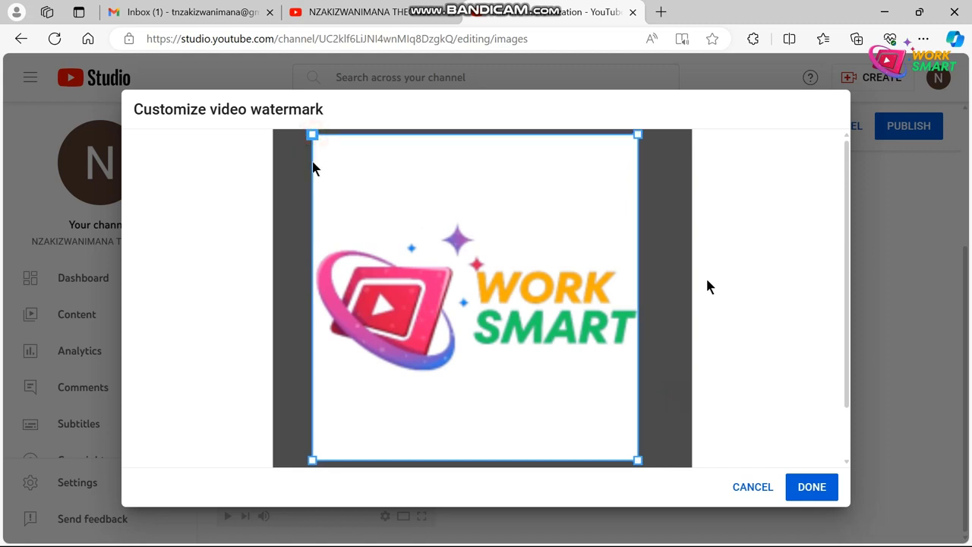
pyautogui.click(812, 487)
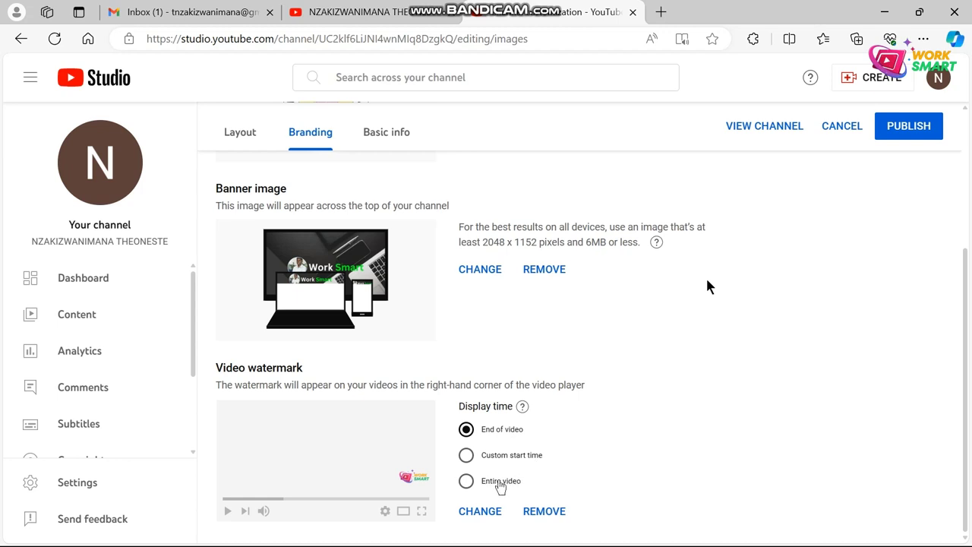
# Step: Set watermark display time to Entire video, publish branding, and switch to Basic info
pyautogui.click(466, 483)
pyautogui.scroll(3, 642, 420)
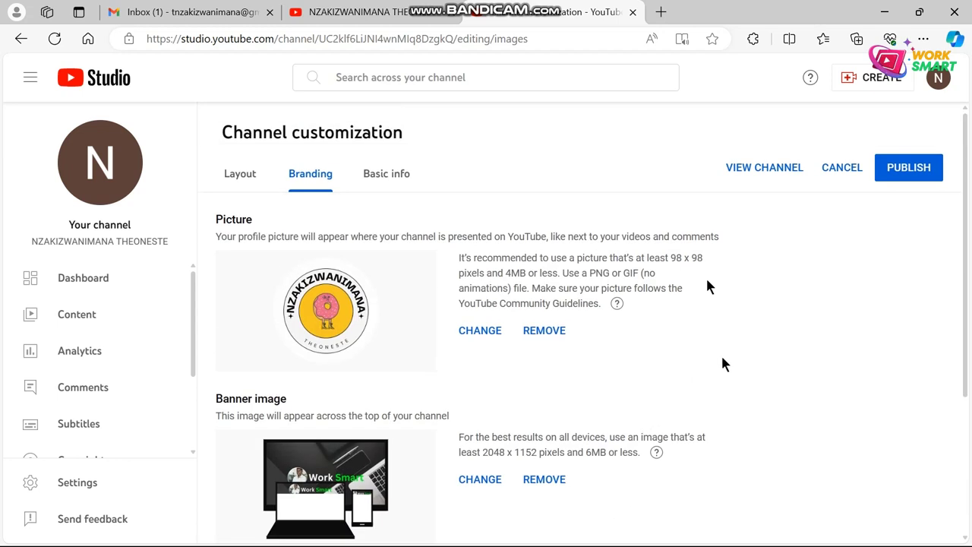
pyautogui.click(901, 177)
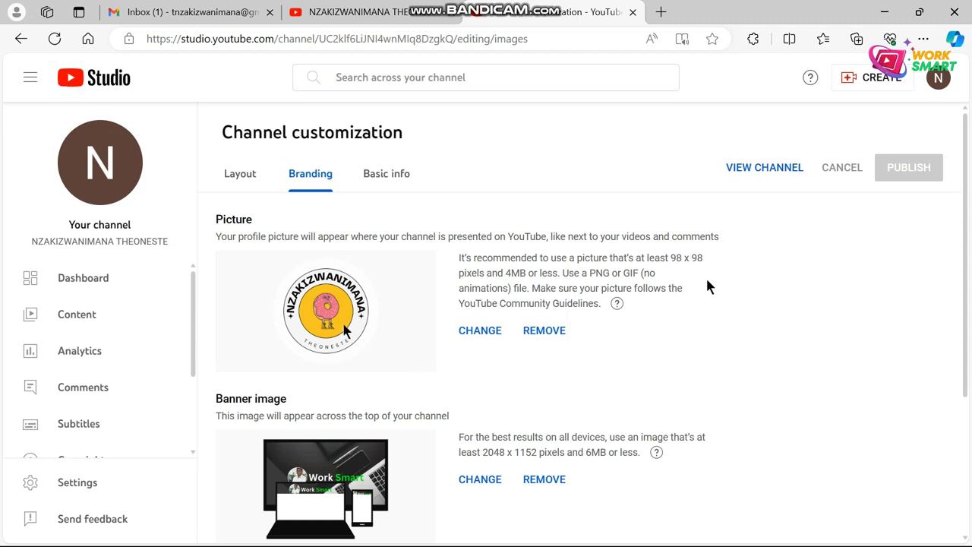
pyautogui.click(386, 177)
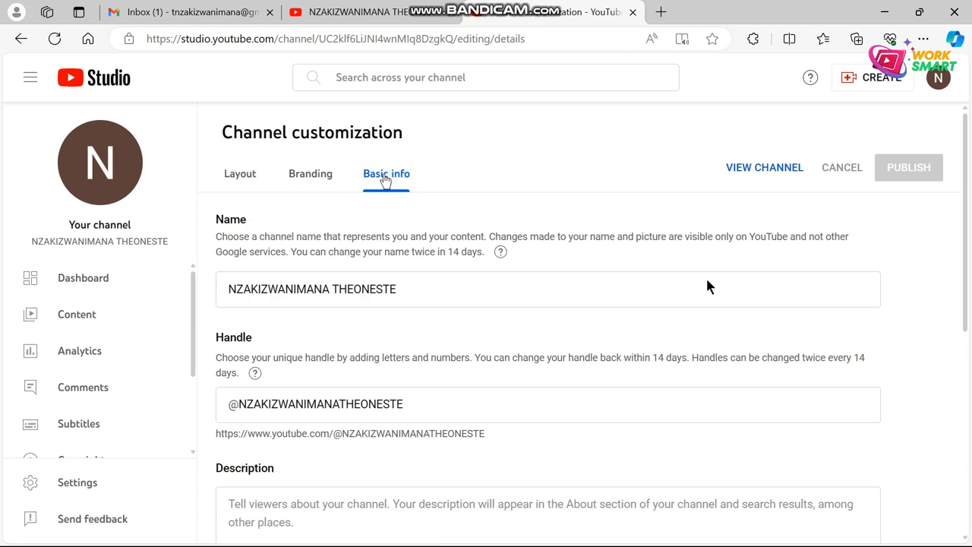
# Step: Enter 'Description here' as the channel description
pyautogui.moveTo(405, 404); pyautogui.dragTo(240, 405)
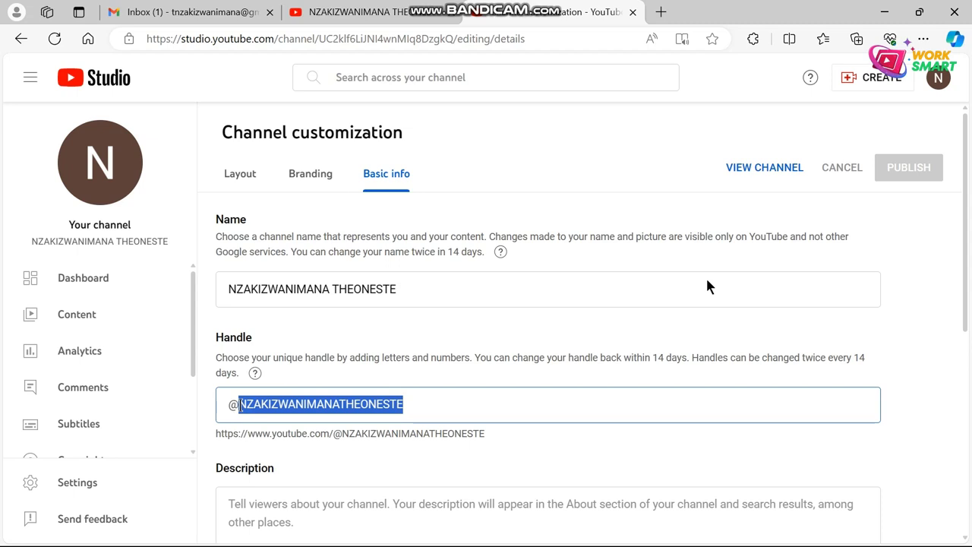
pyautogui.click(410, 282)
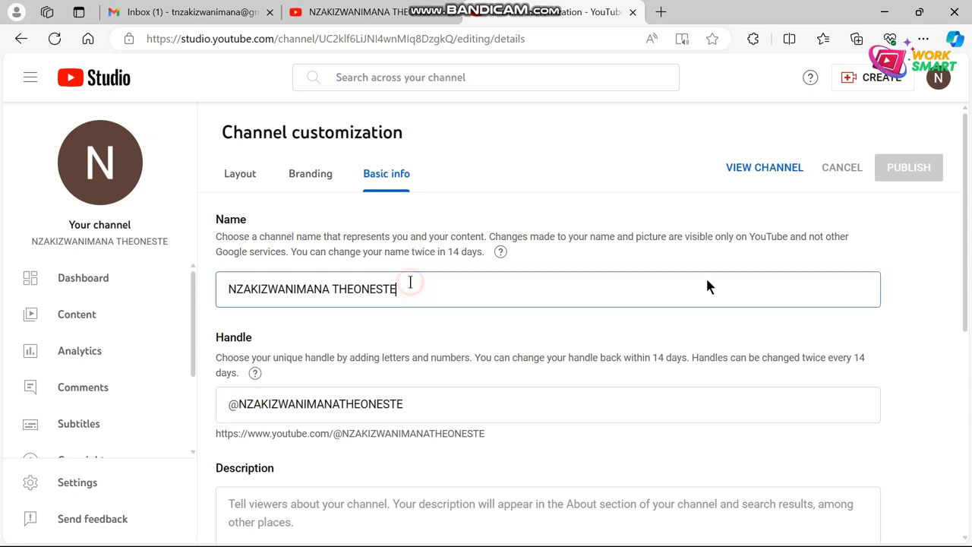
pyautogui.scroll(-3, 428, 331)
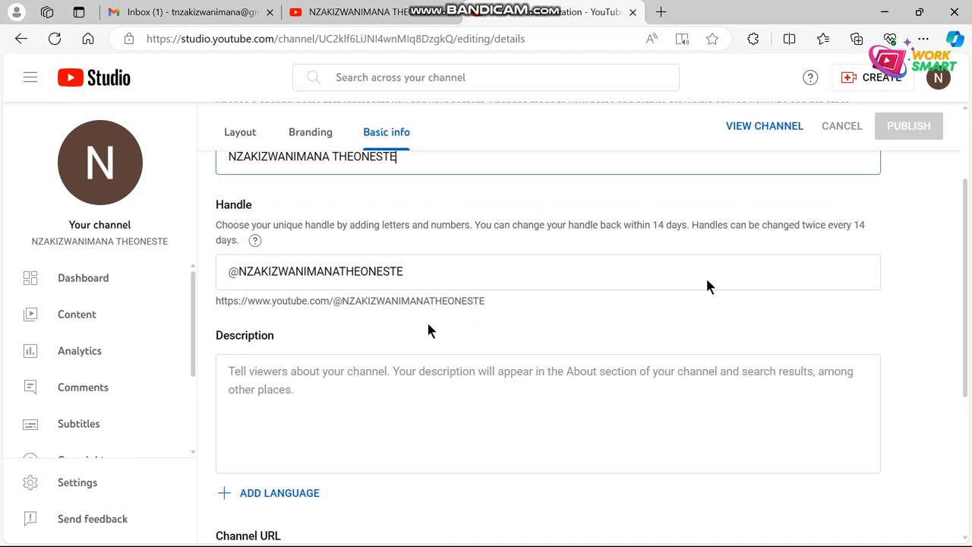
pyautogui.click(261, 330)
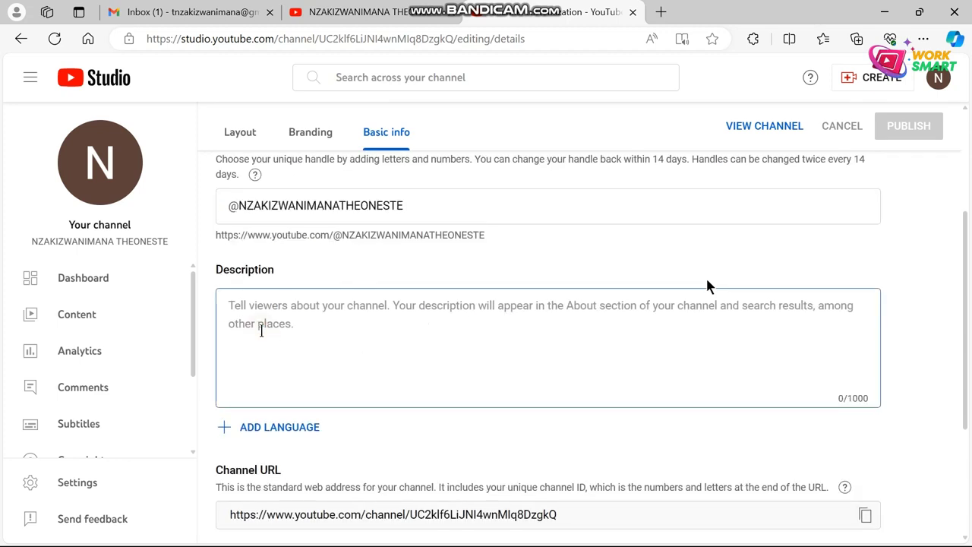
pyautogui.scroll(1, 308, 410)
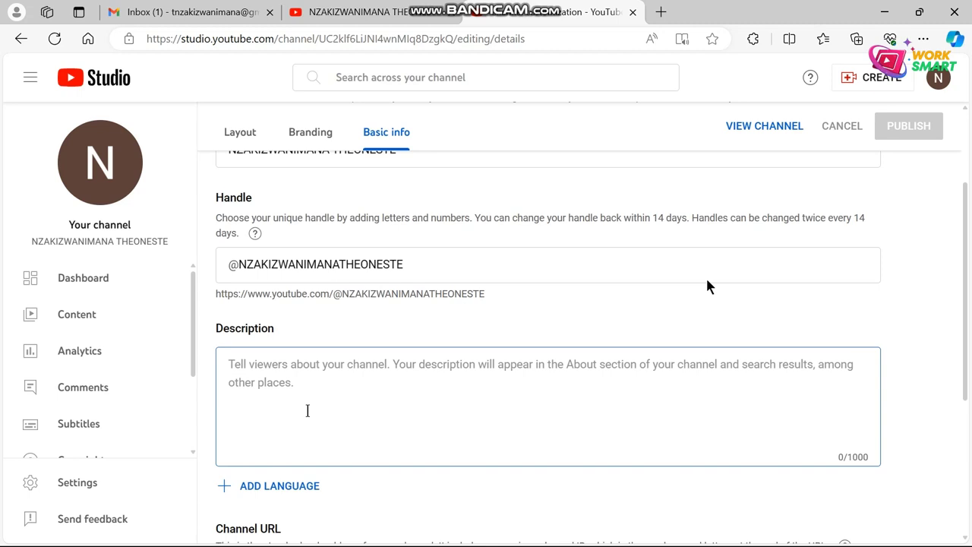
pyautogui.write('Desc')
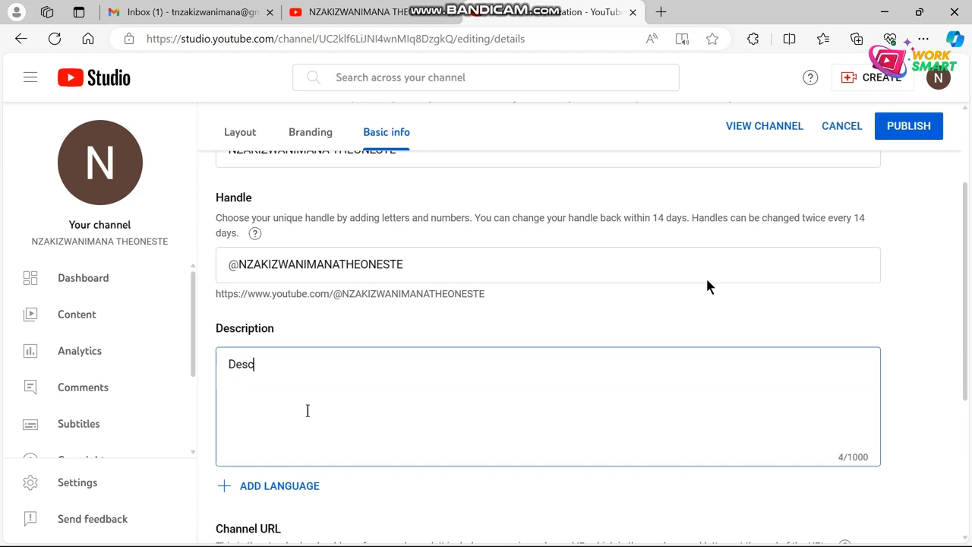
pyautogui.write('ription here')
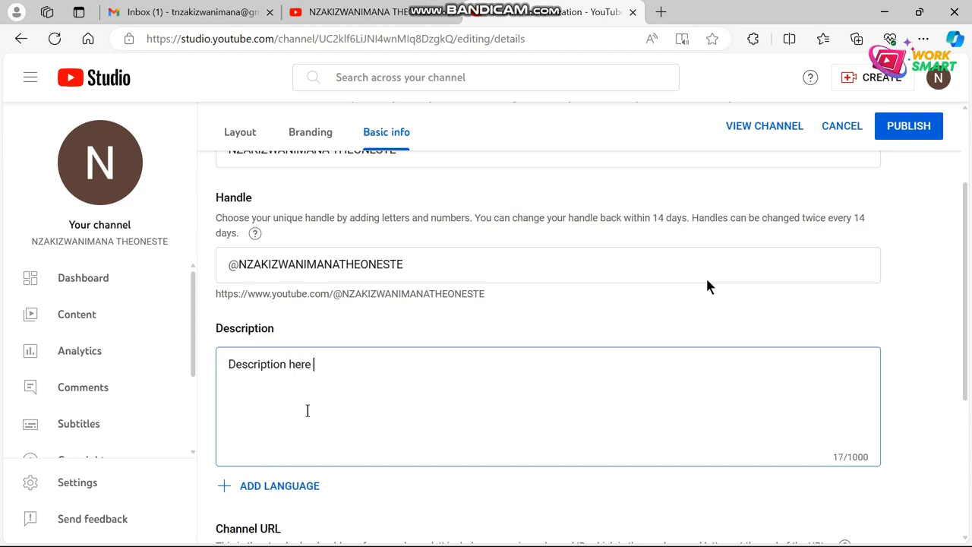
# Step: Add a new, empty link entry under Links
pyautogui.scroll(-3, 315, 405)
pyautogui.scroll(2, 372, 384)
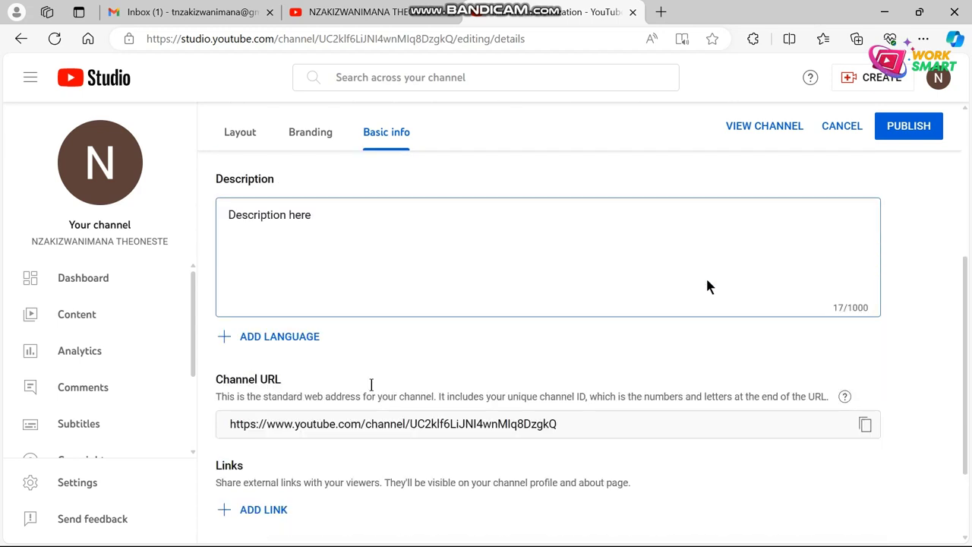
pyautogui.scroll(-3, 428, 362)
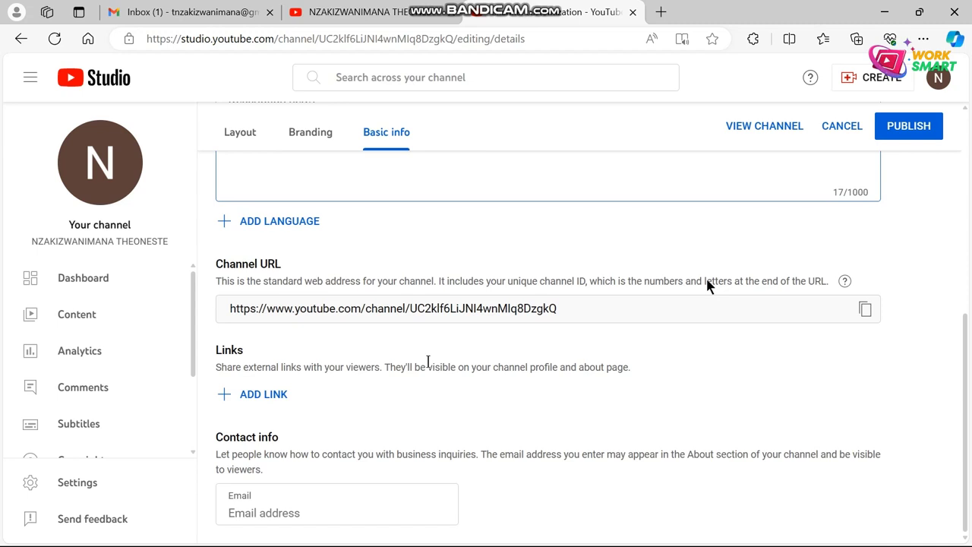
pyautogui.click(260, 395)
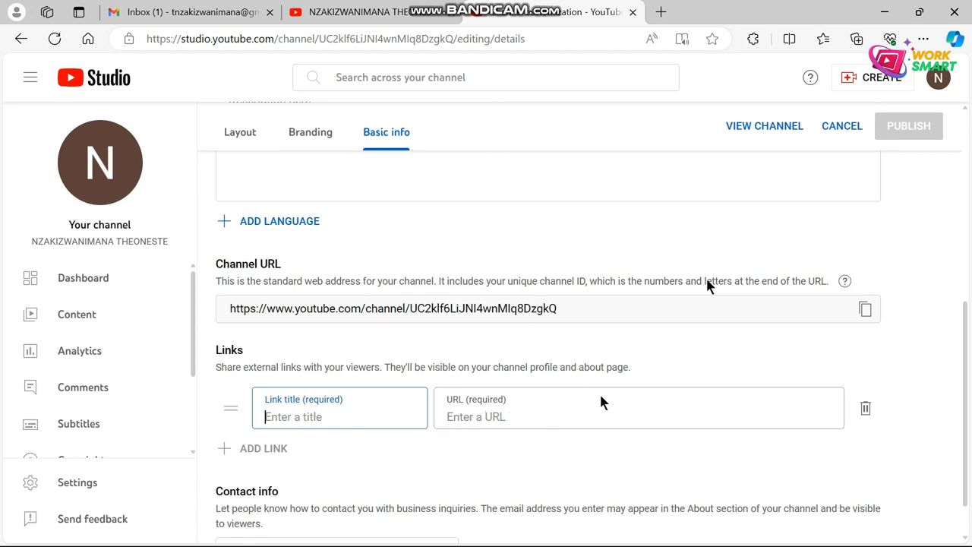
pyautogui.scroll(-1, 357, 445)
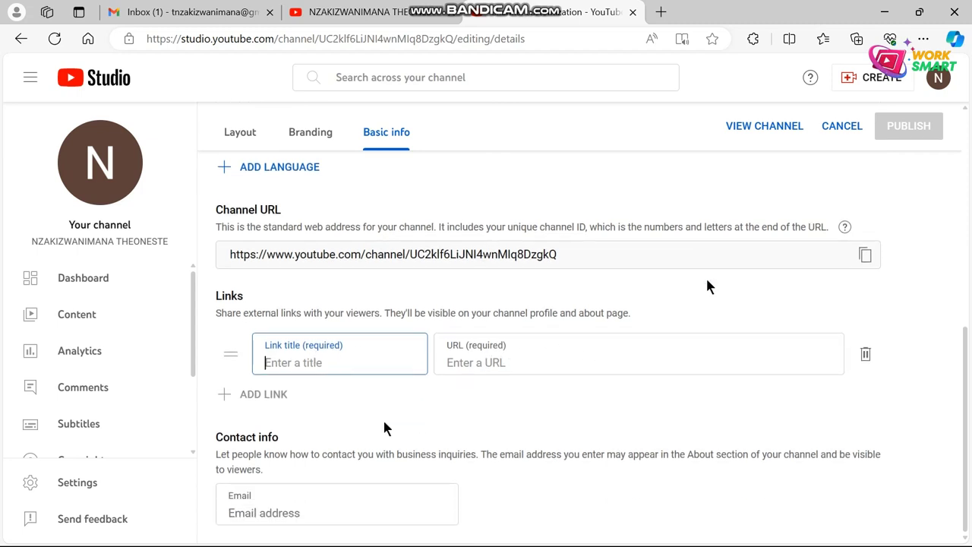
pyautogui.scroll(2, 383, 426)
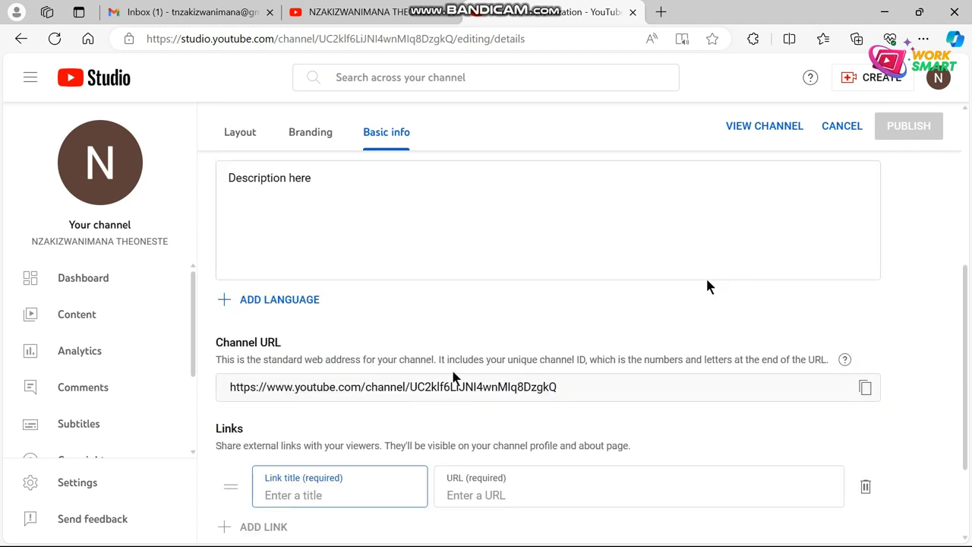
pyautogui.scroll(-2, 454, 376)
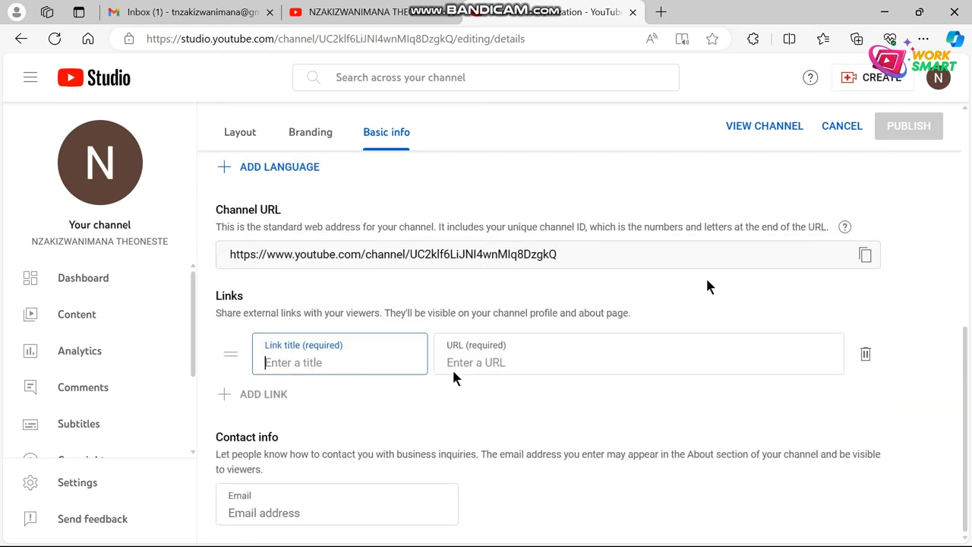
# Step: Enter the contact e-mail address under Contact info
pyautogui.click(348, 513)
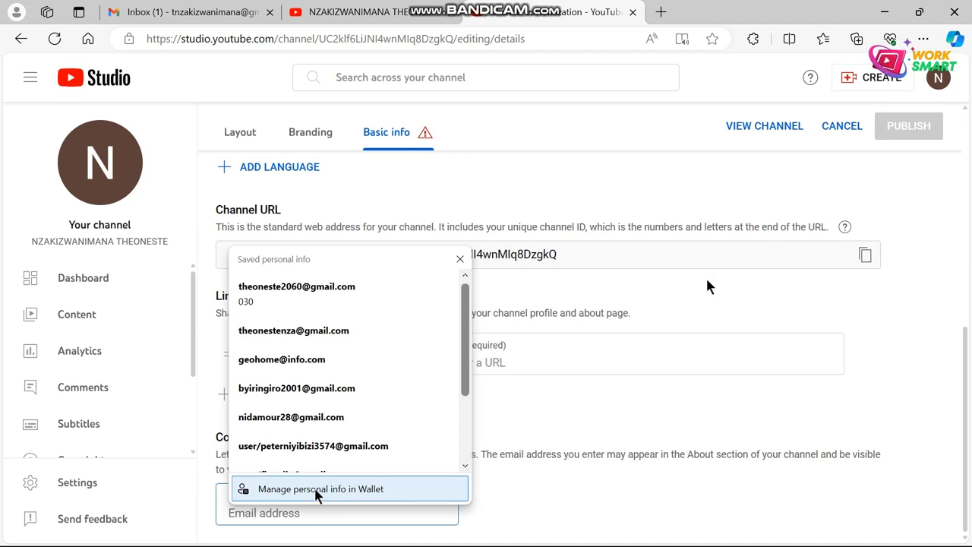
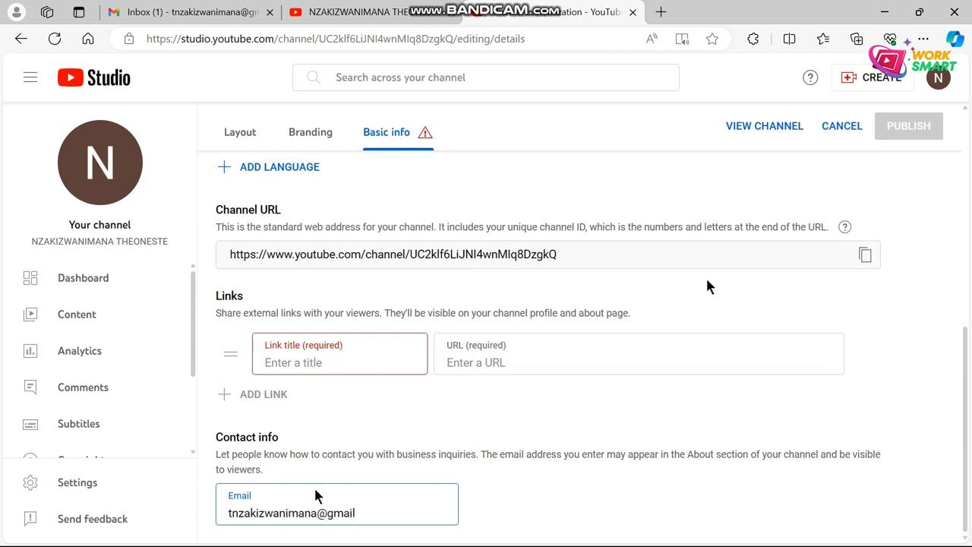
pyautogui.scroll(3, 487, 389)
pyautogui.scroll(3, 484, 389)
pyautogui.scroll(-1, 484, 389)
pyautogui.scroll(1, 485, 389)
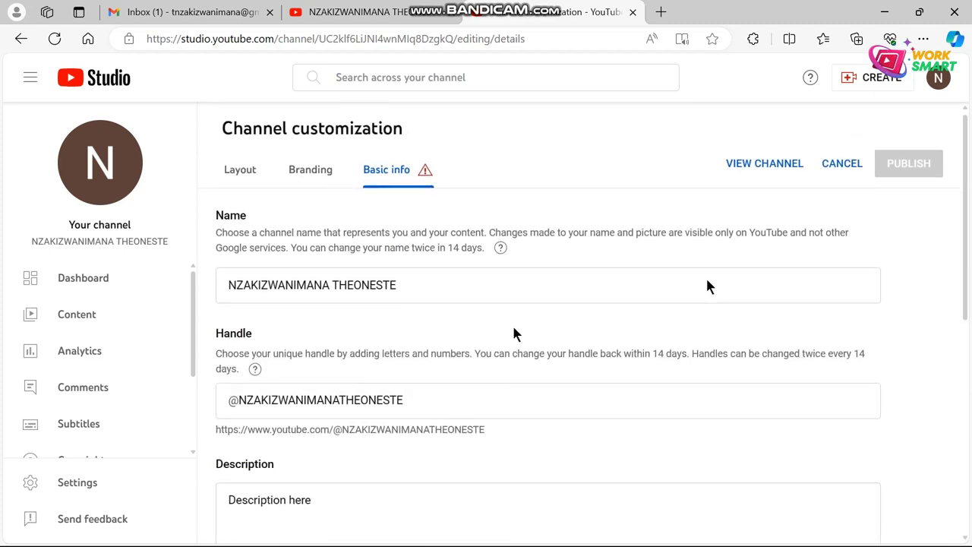
pyautogui.scroll(-5, 514, 334)
# Step: Delete the empty link entry and publish the Basic info changes
pyautogui.click(347, 362)
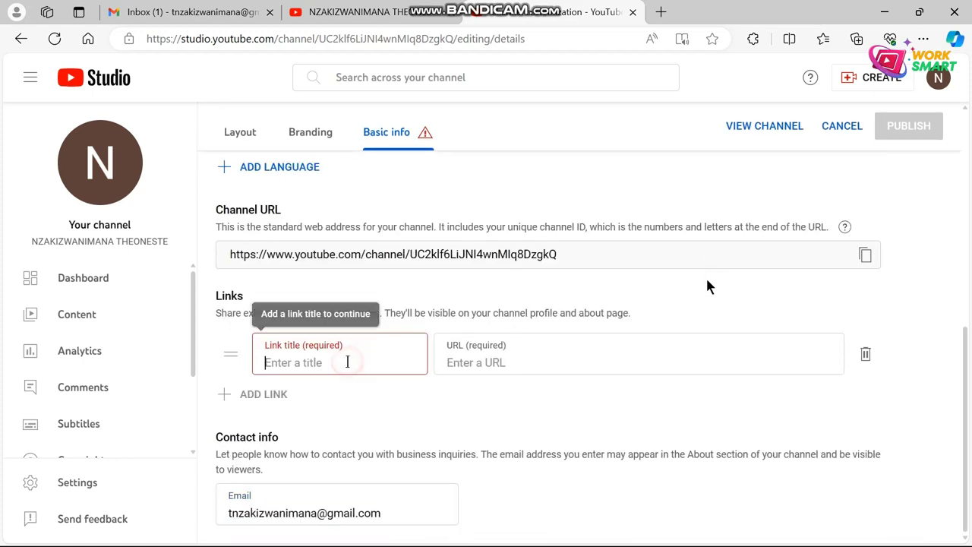
pyautogui.click(866, 354)
pyautogui.scroll(5, 694, 343)
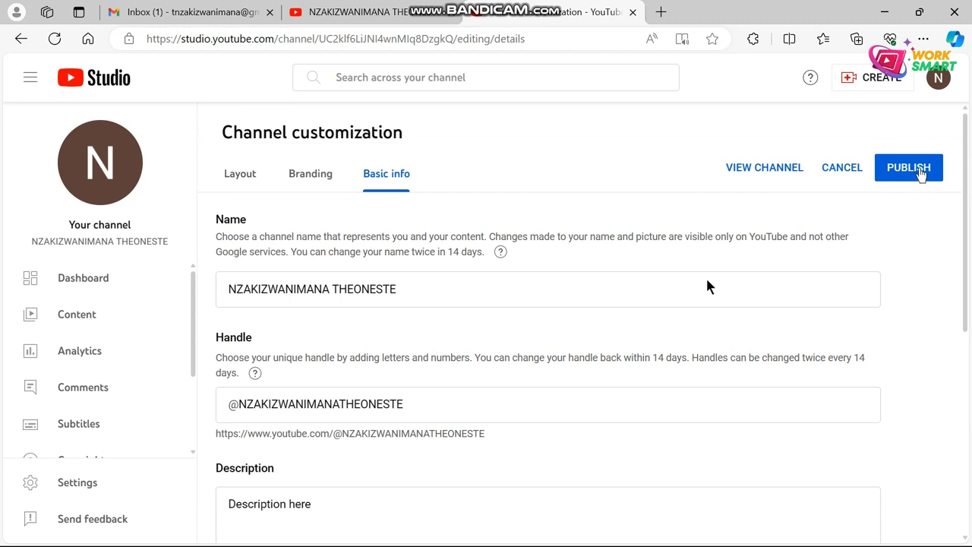
pyautogui.click(920, 170)
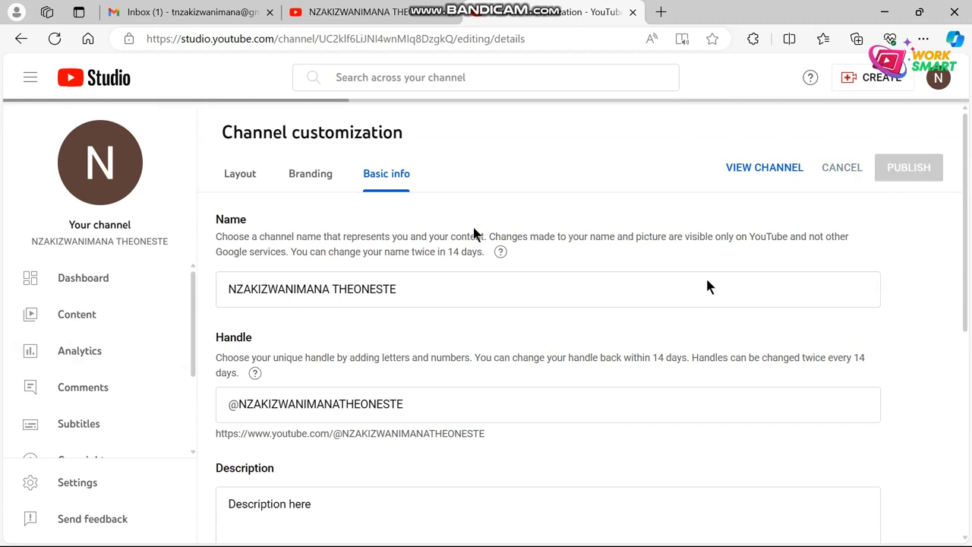
pyautogui.scroll(-5, 584, 345)
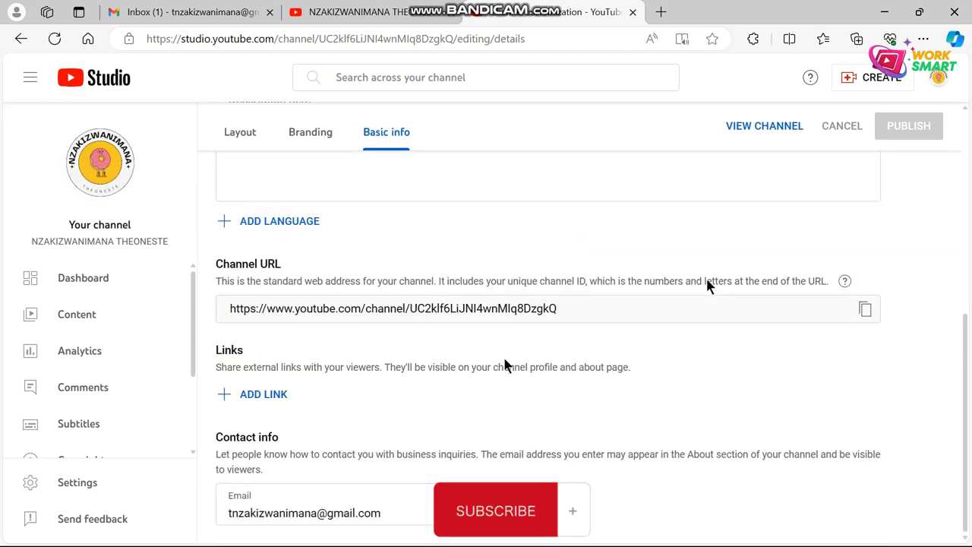
pyautogui.scroll(5, 540, 343)
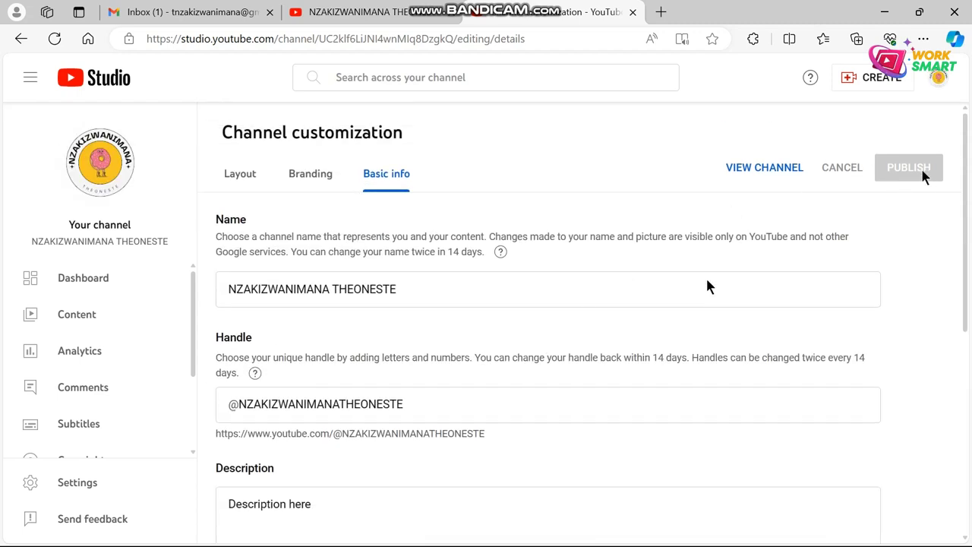
# Step: Show the homepage Layout settings and scroll down to the empty Short videos and Videos featured sections
pyautogui.click(237, 183)
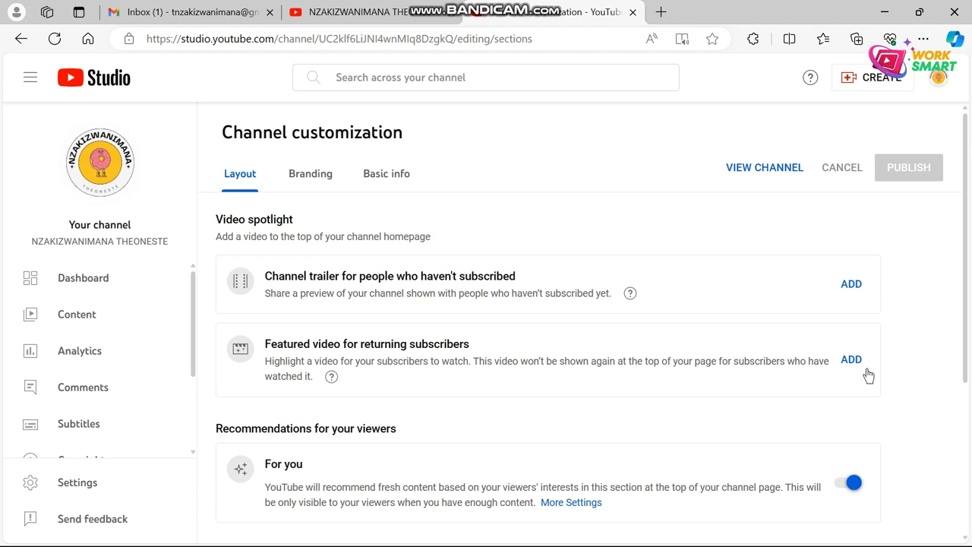
pyautogui.scroll(-3, 431, 437)
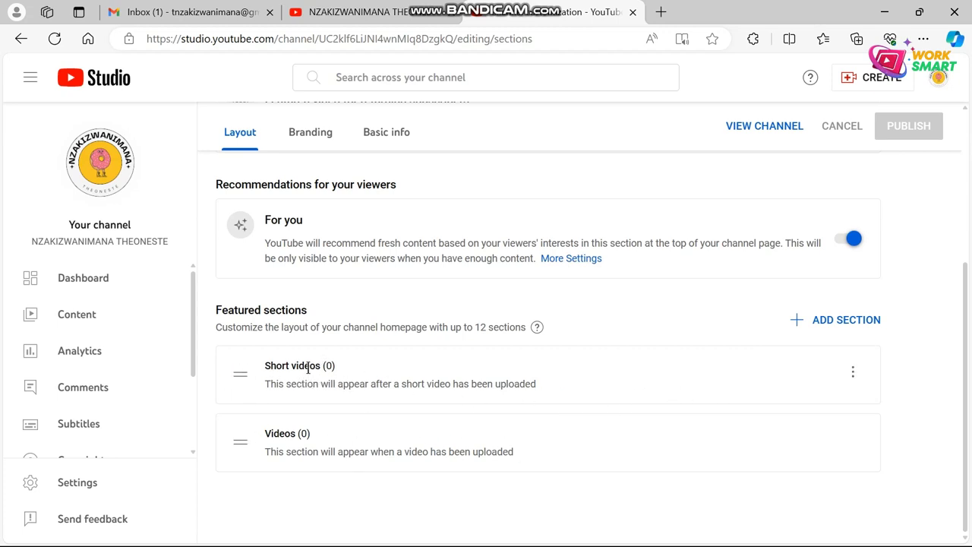
# Step: Add a Popular videos section on top, move Videos above Short videos, and publish the layout
pyautogui.click(857, 329)
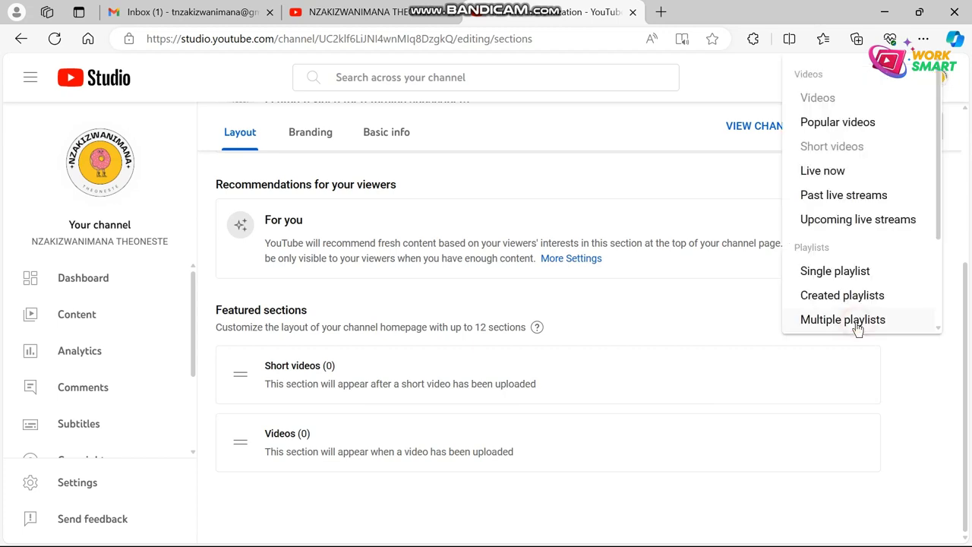
pyautogui.click(851, 123)
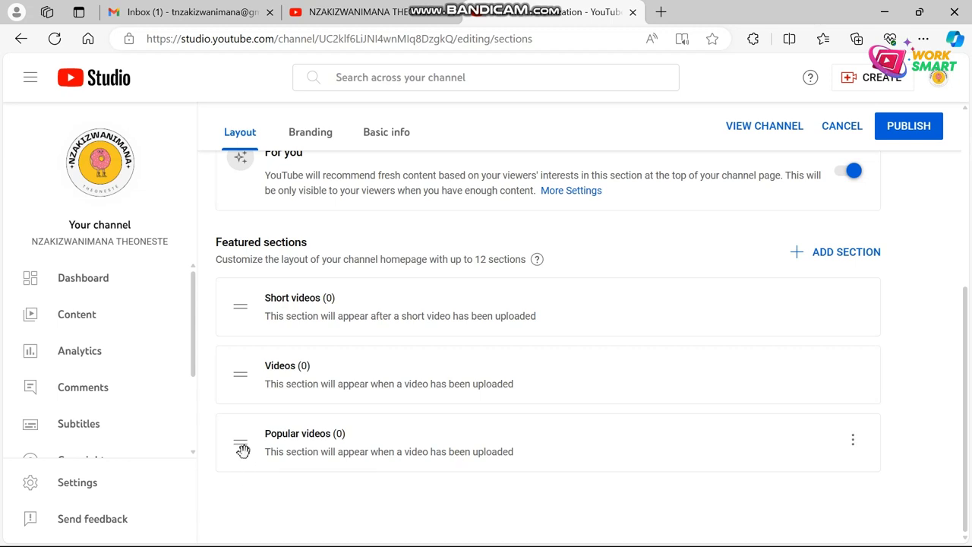
pyautogui.moveTo(243, 446); pyautogui.dragTo(249, 304)
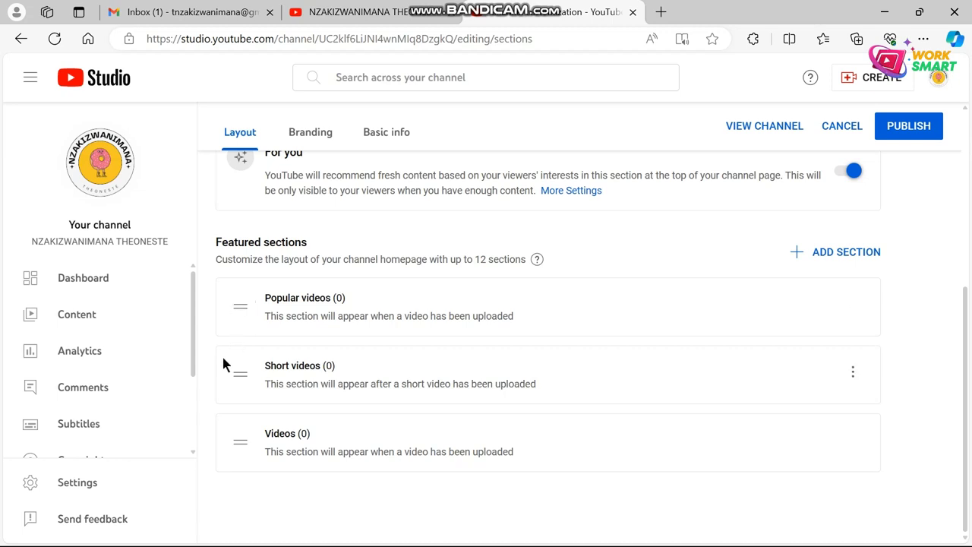
pyautogui.moveTo(230, 447); pyautogui.dragTo(235, 364)
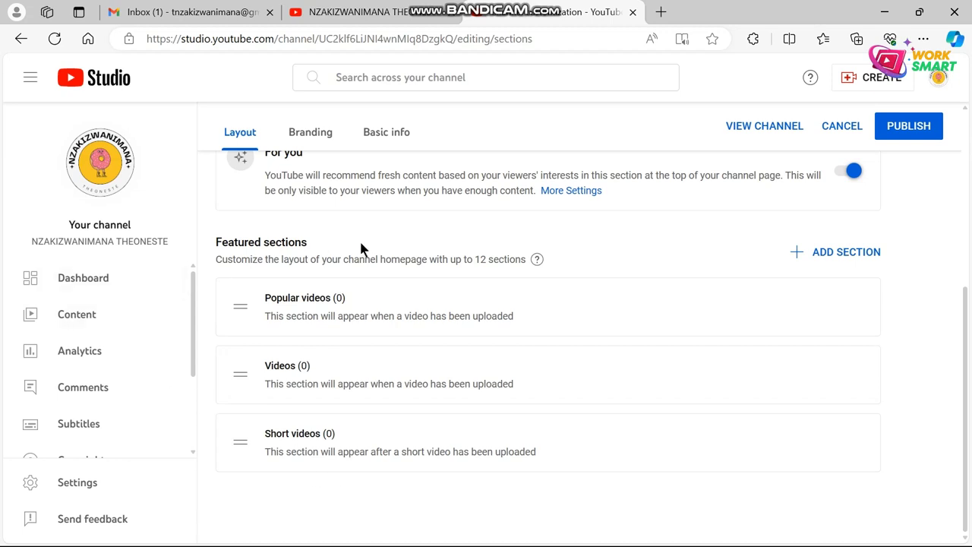
pyautogui.click(913, 121)
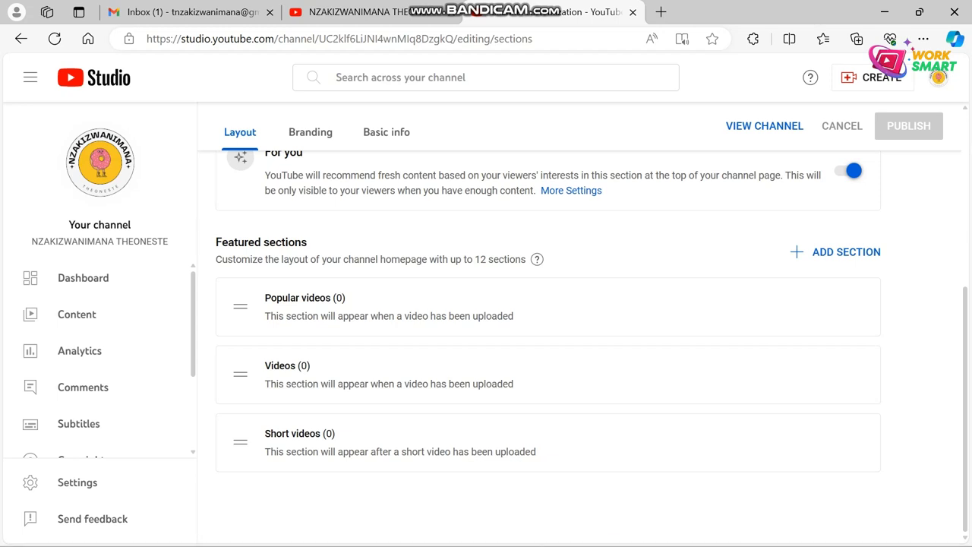
pyautogui.moveTo(585, 519)
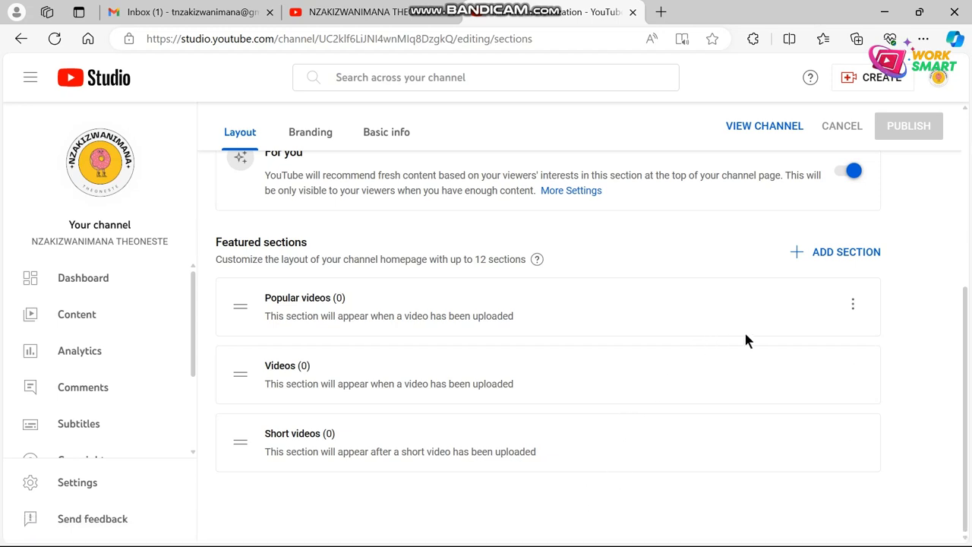